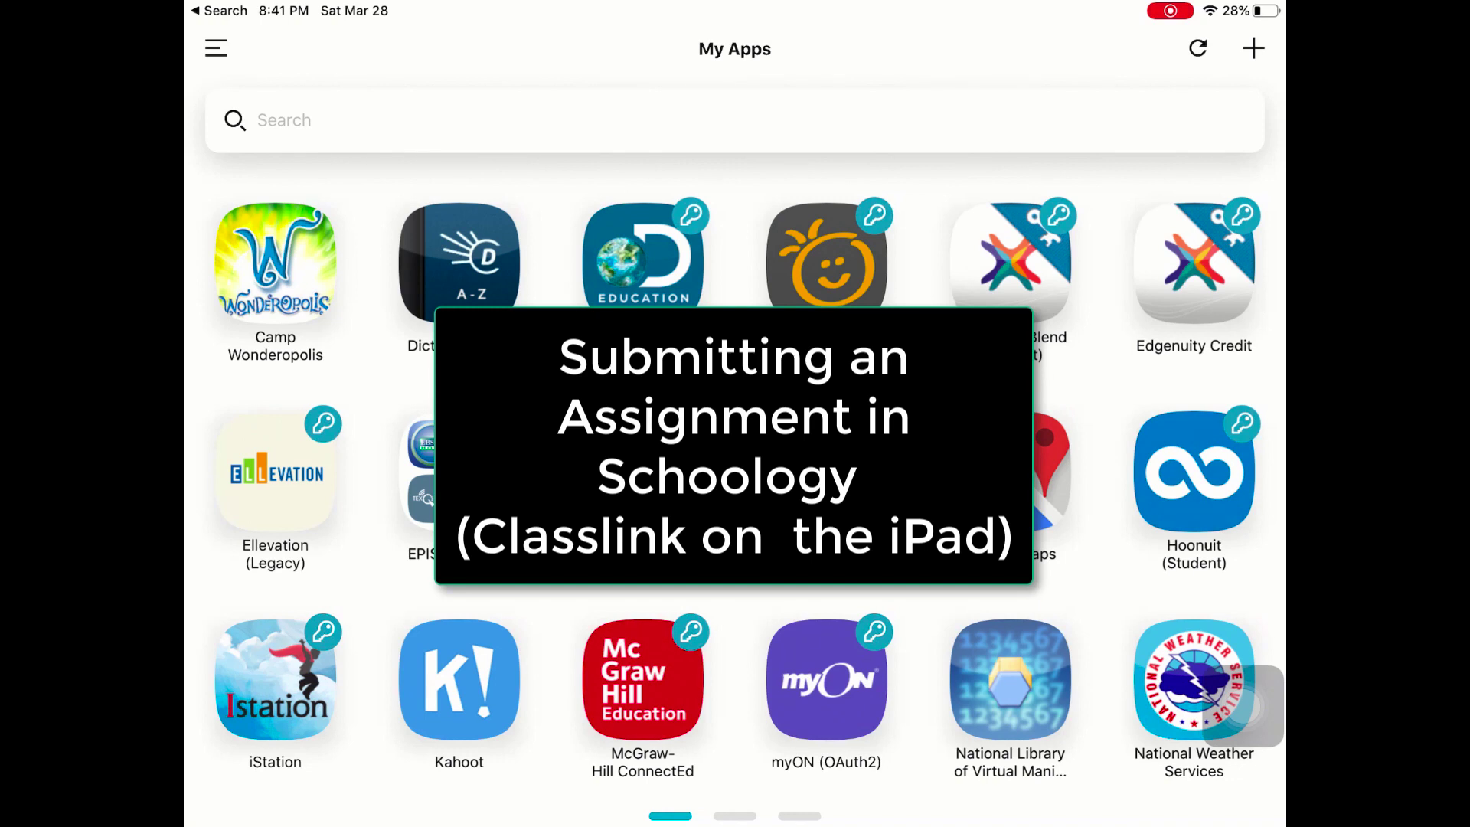
Swipe through ClassLink's My Apps pages to reach the Schoology (Student) app
drag(1034, 483, 185, 483)
mouse_move(1242, 707)
mouse_down()
mouse_move(1098, 617)
mouse_move(666, 617)
mouse_move(1216, 532)
mouse_up()
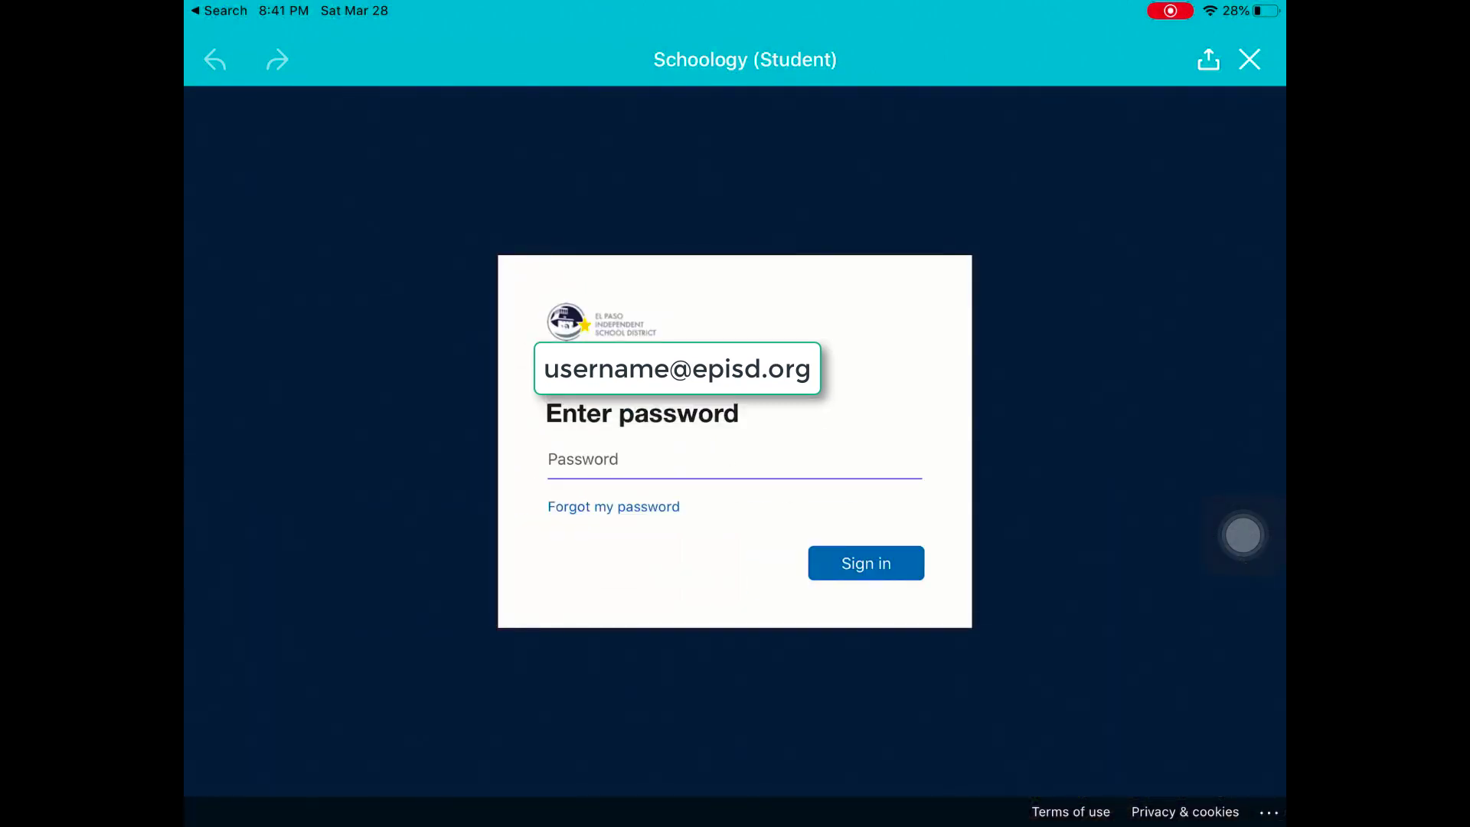
Sign in with the password, enter the 4th Grade: section 1 course, and expand its Math folder
click(689, 459)
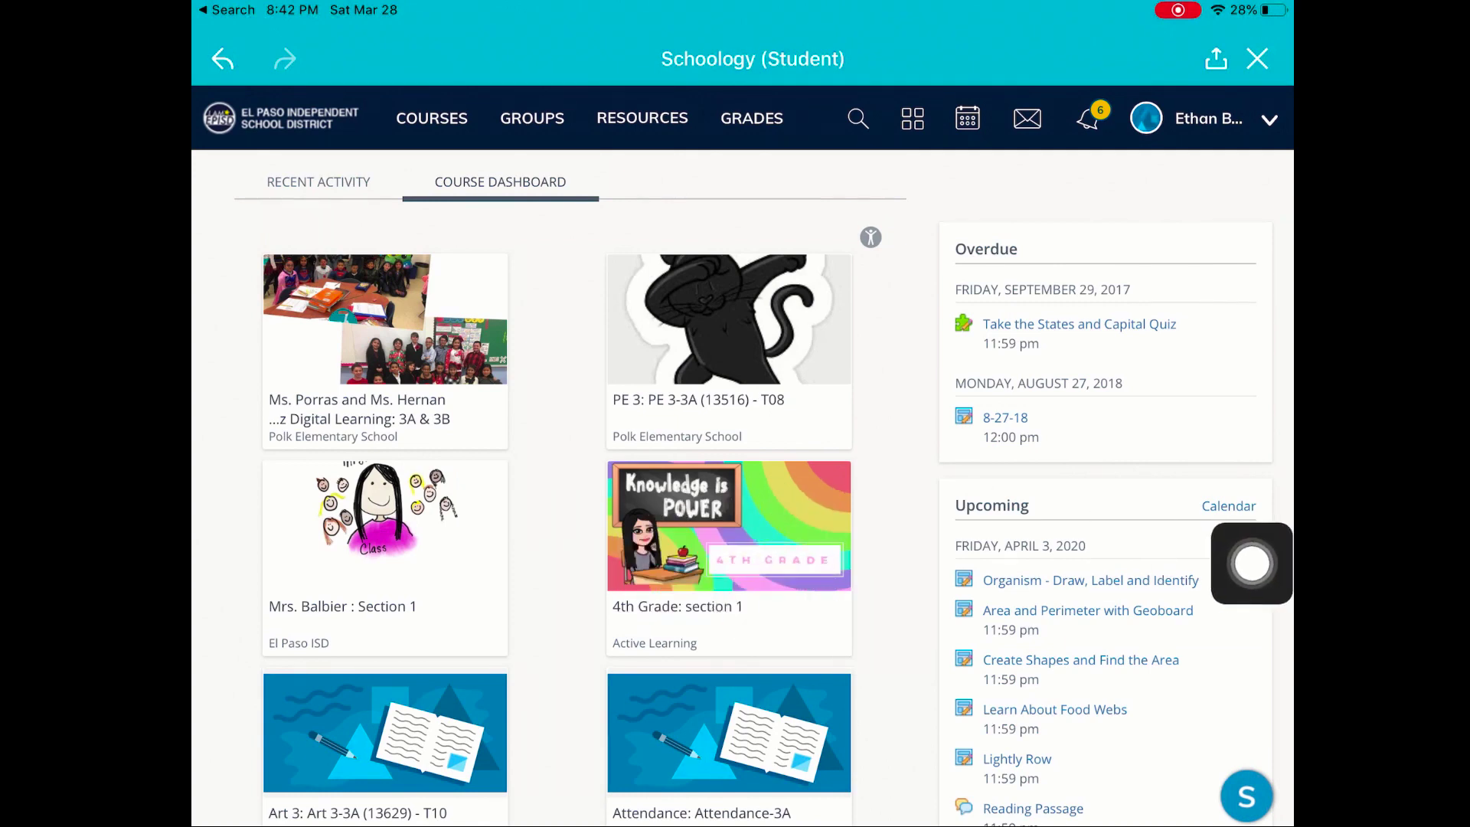
click(727, 526)
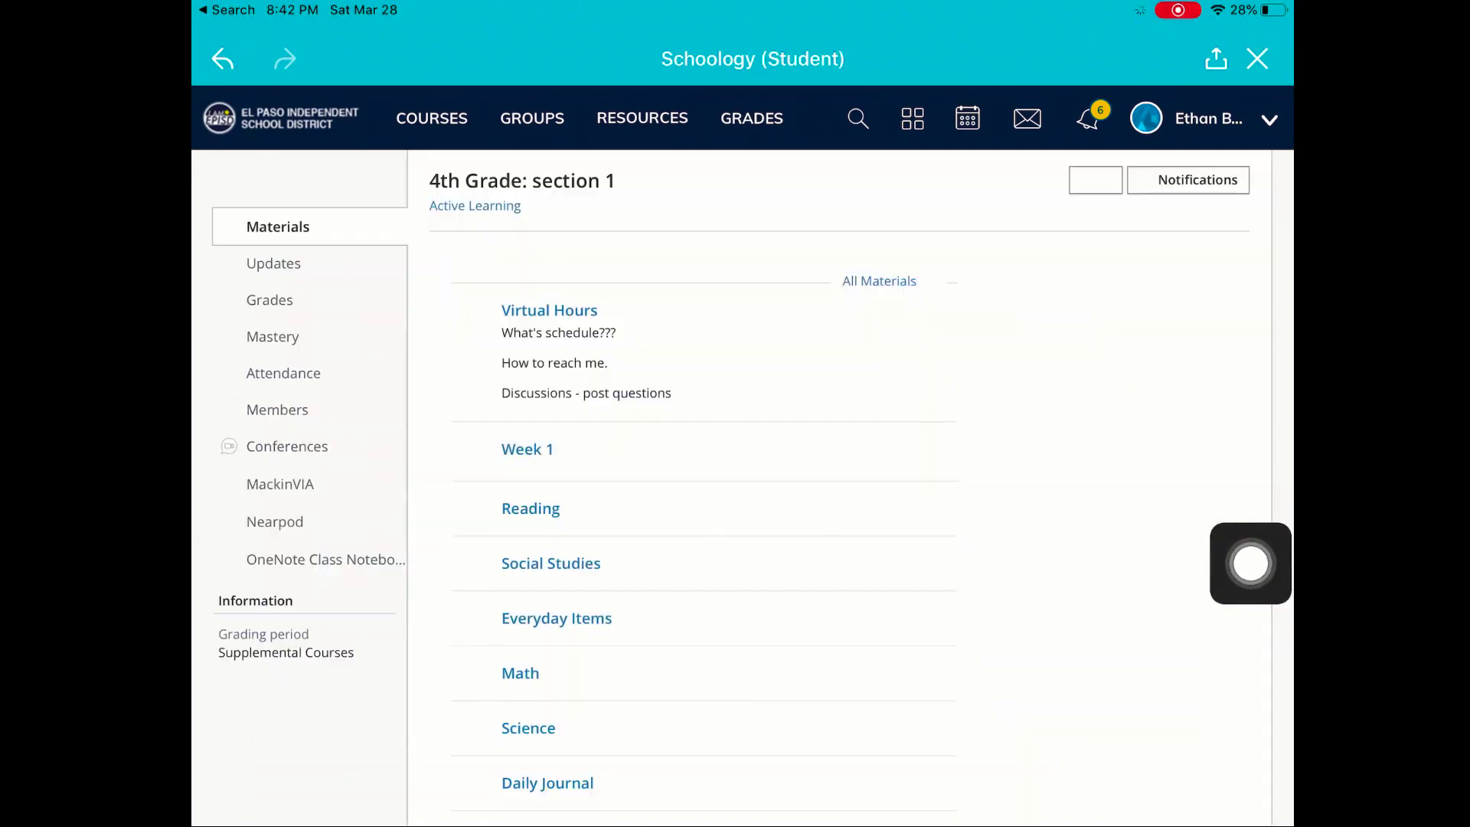
drag(1250, 562, 1122, 657)
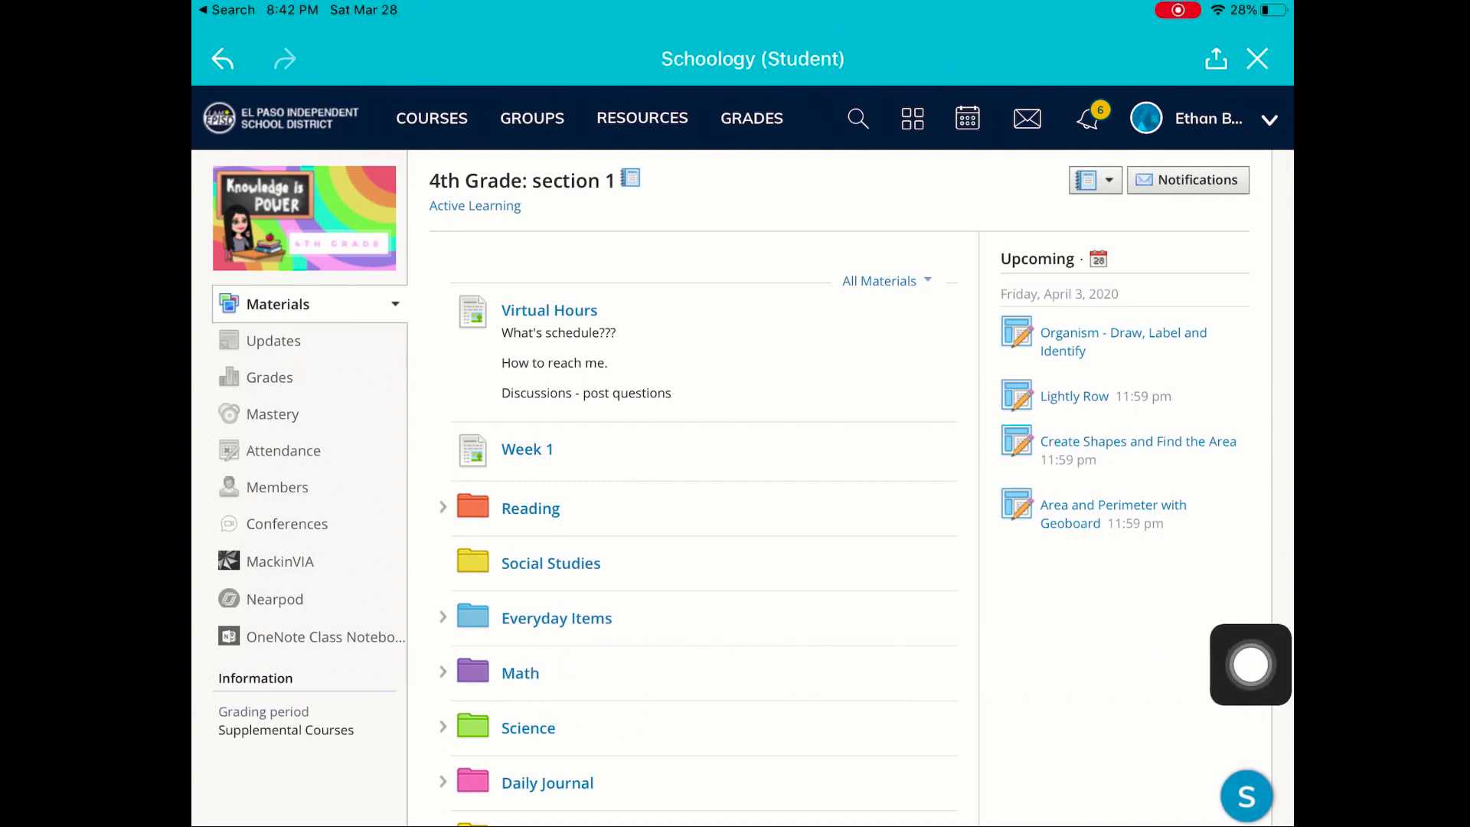
click(442, 673)
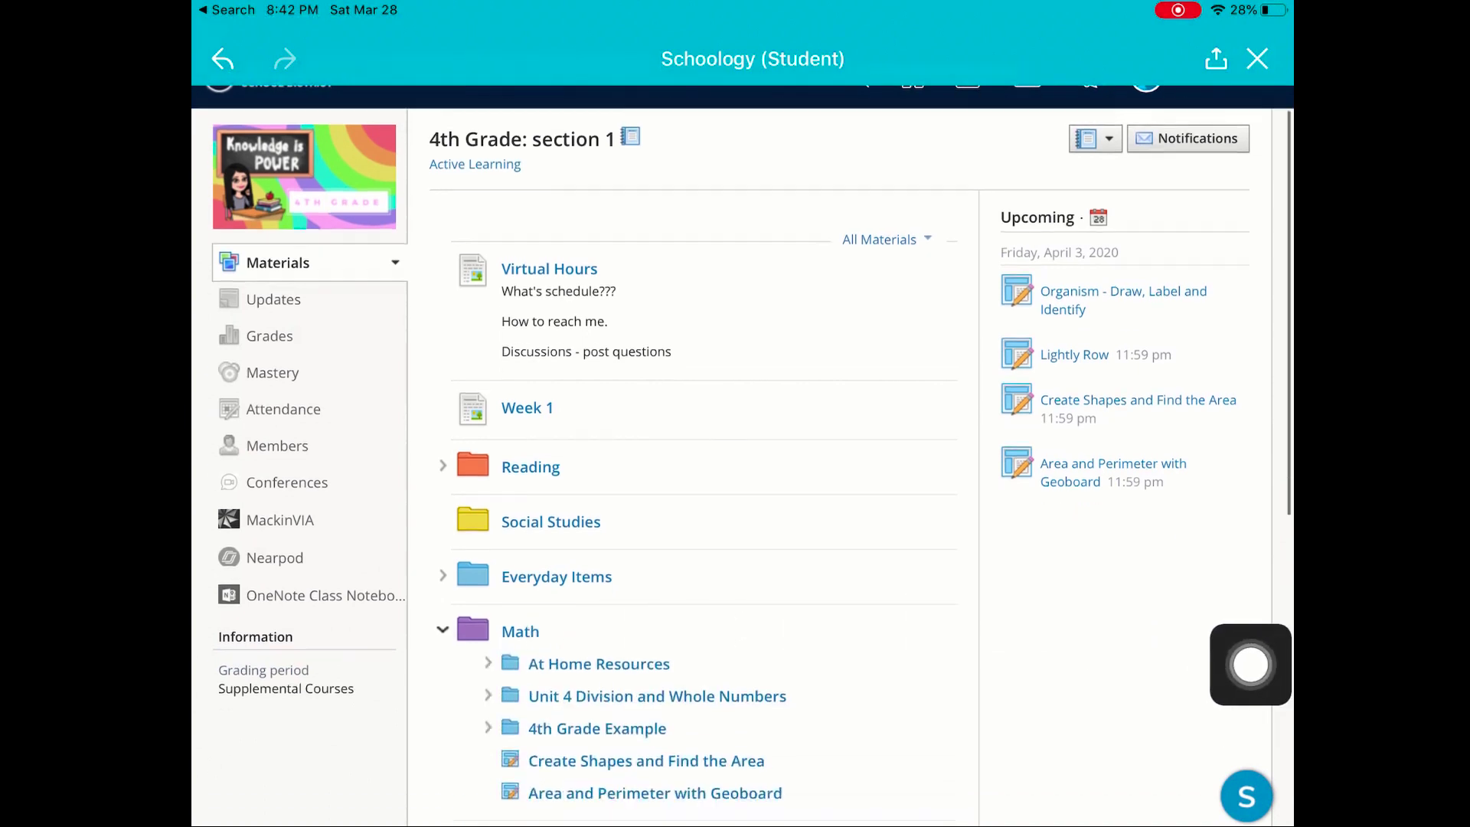
scroll(735, 459, down, 3)
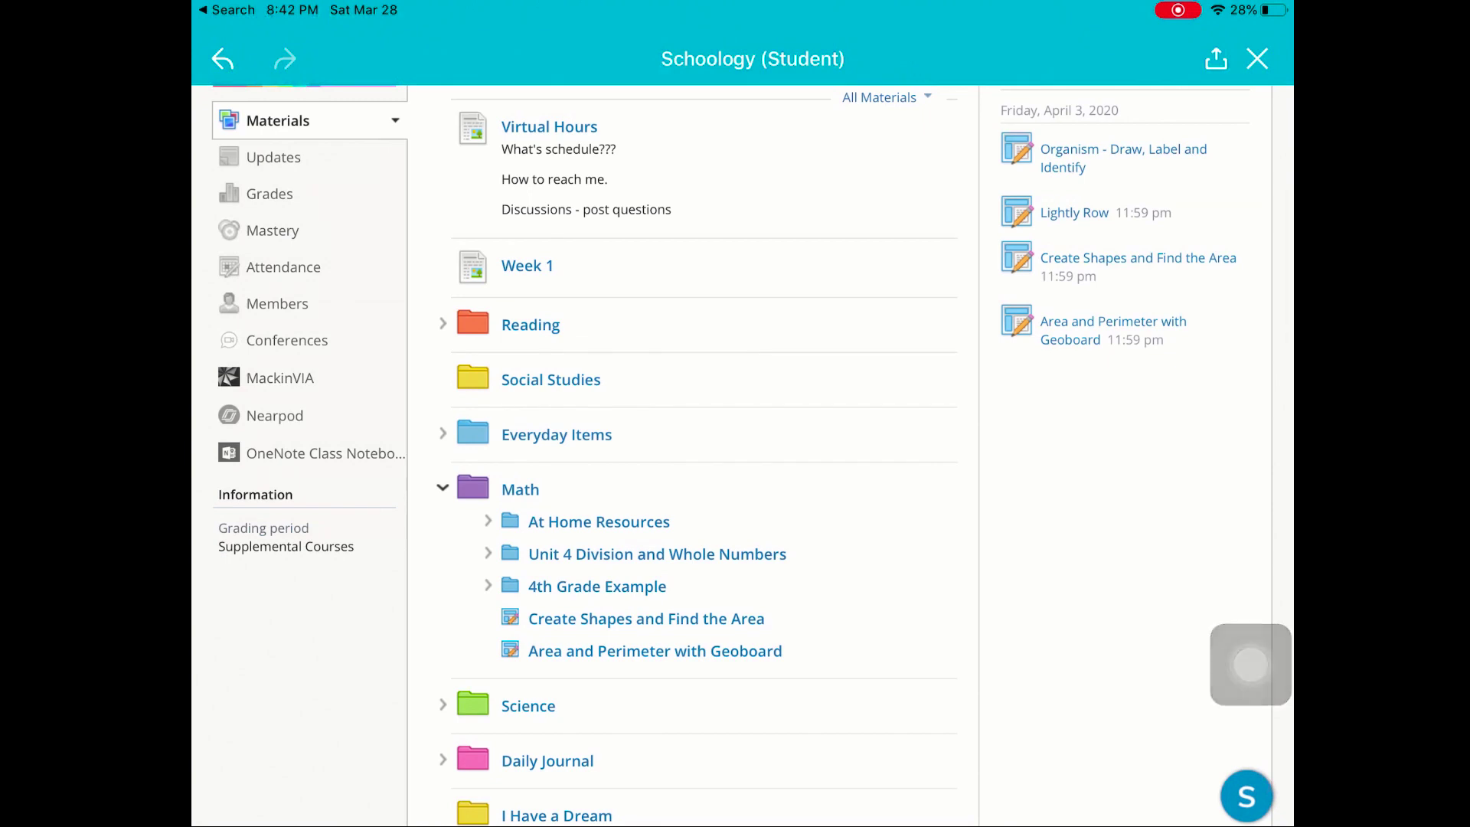
mouse_move(1250, 664)
mouse_down()
mouse_move(816, 652)
mouse_move(1251, 668)
mouse_up()
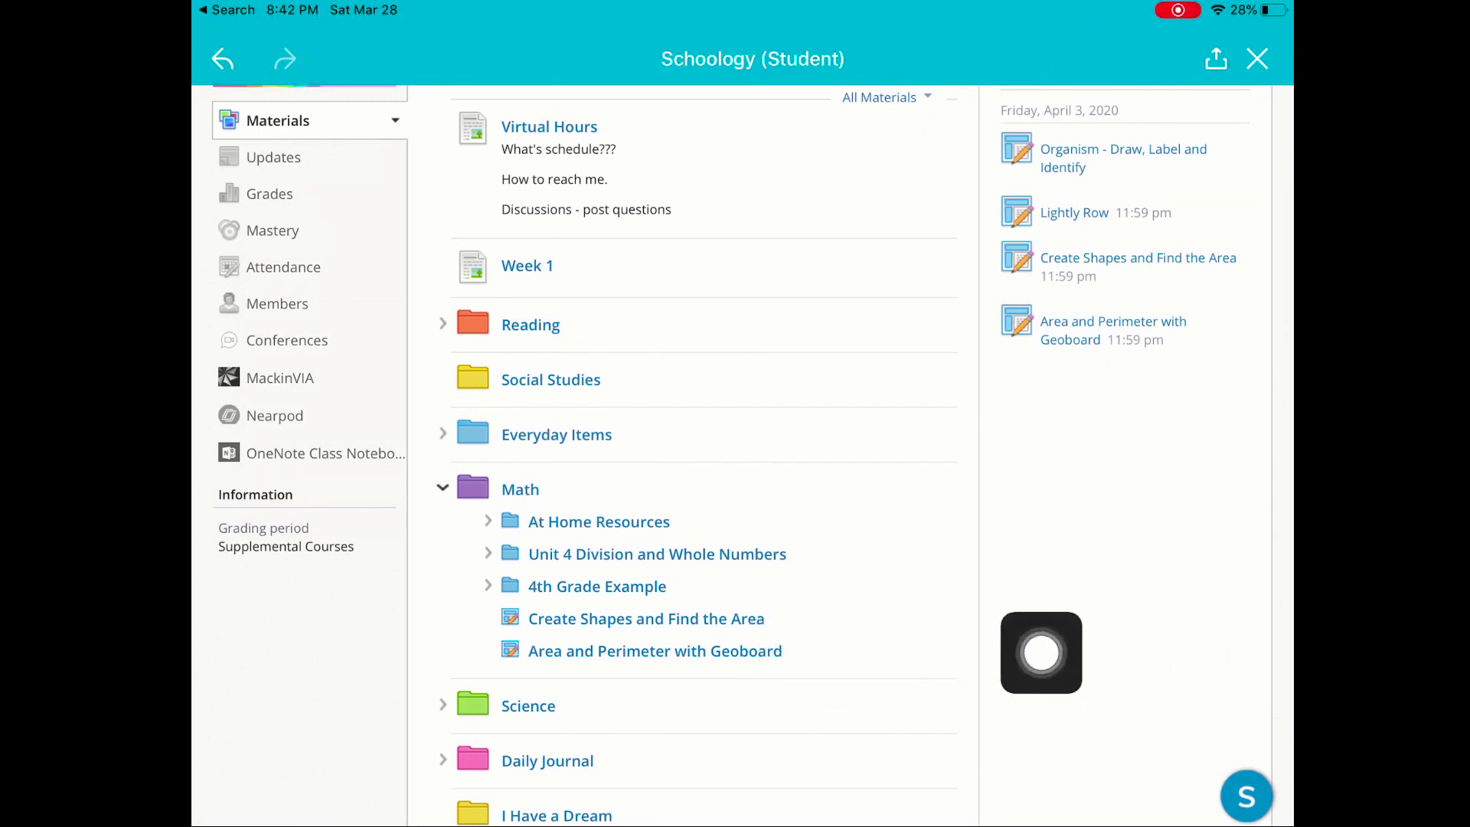
Open the Area and Perimeter with Geoboard assignment and scroll down its page
click(655, 651)
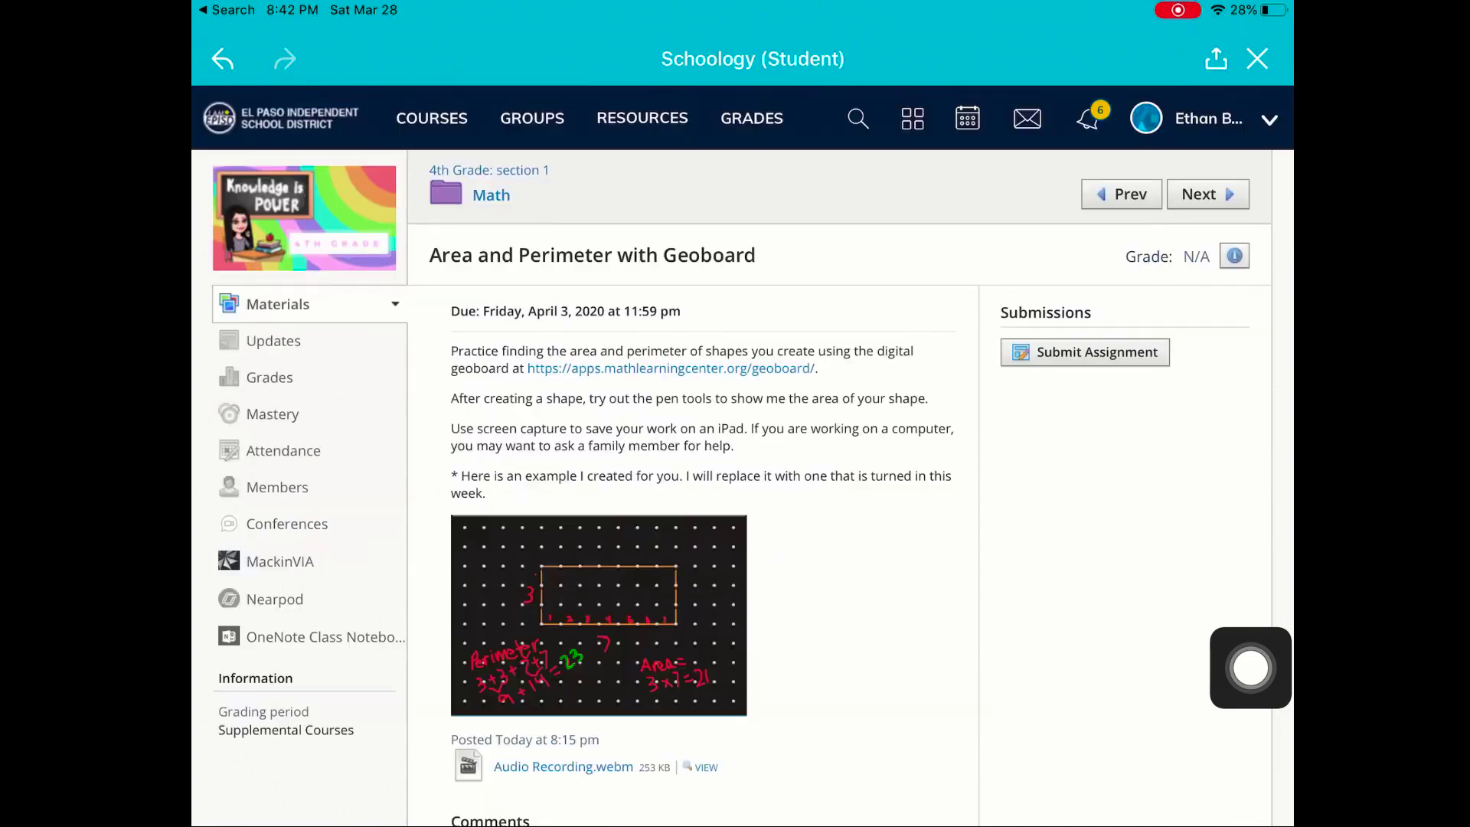
mouse_move(1250, 668)
mouse_down()
mouse_move(414, 455)
mouse_move(818, 624)
mouse_up()
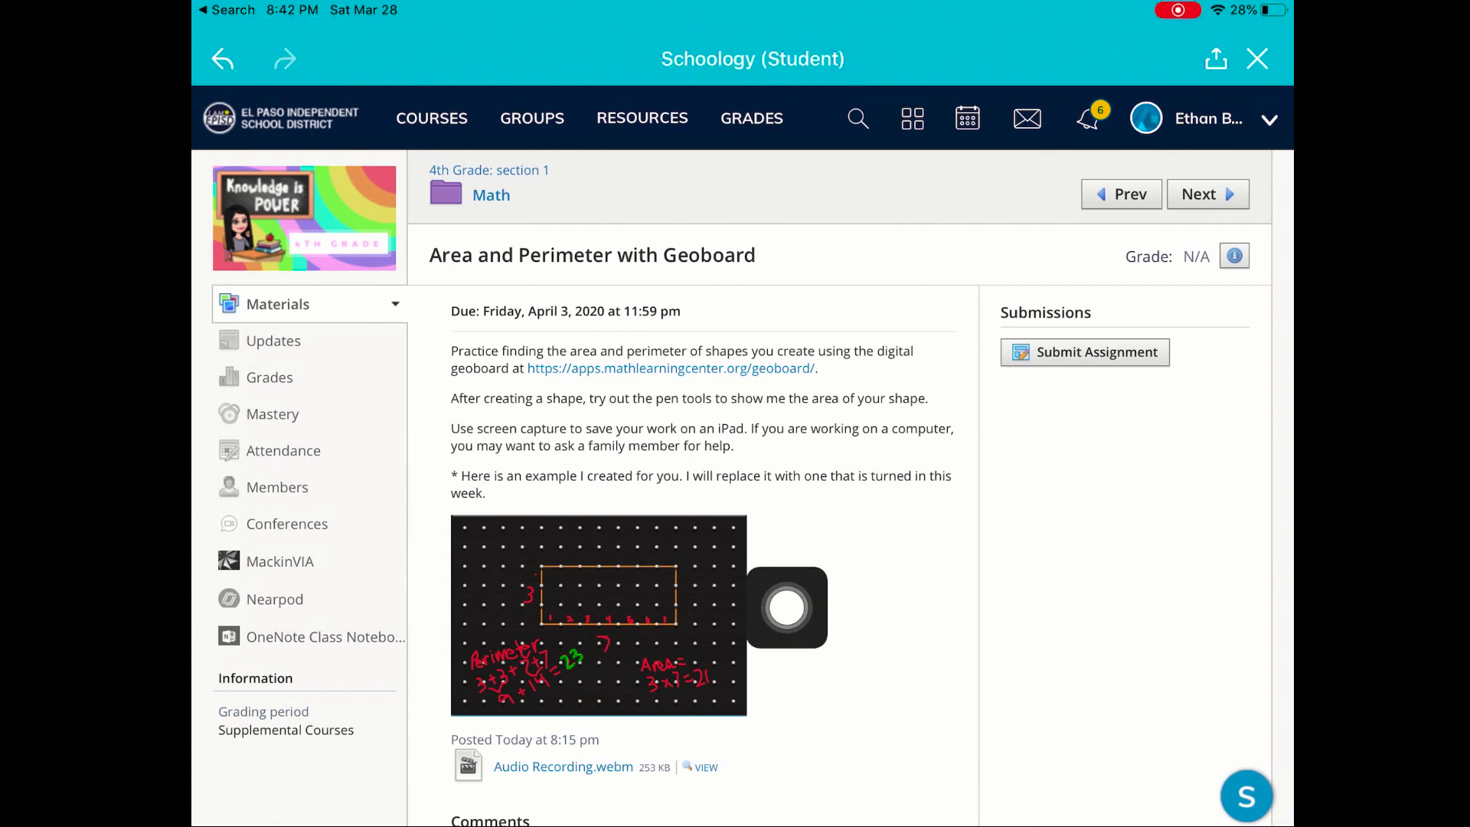
scroll(735, 459, down, 2)
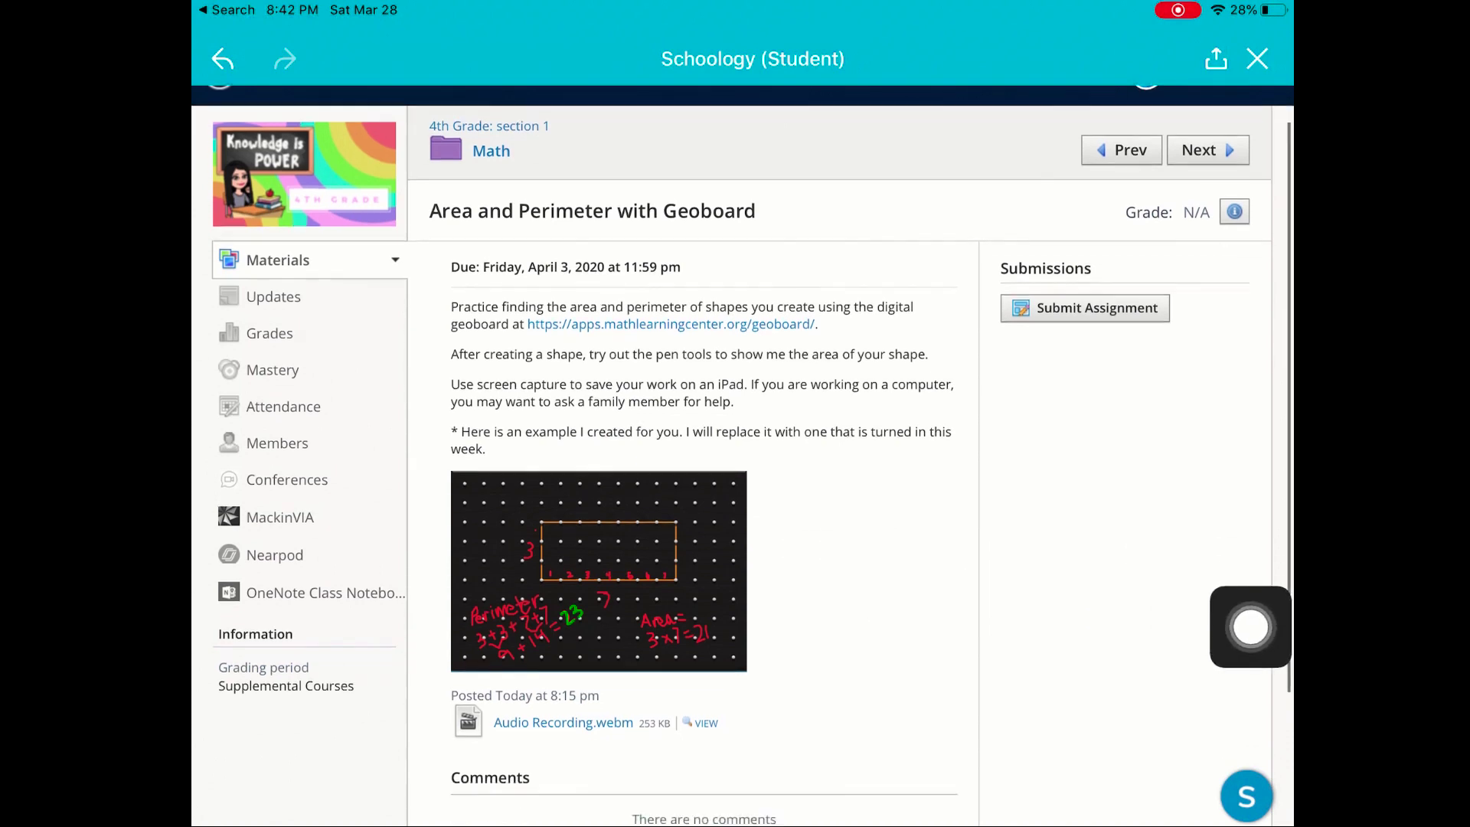
mouse_move(1246, 627)
mouse_down()
mouse_move(765, 701)
mouse_move(525, 706)
mouse_move(1250, 686)
mouse_up()
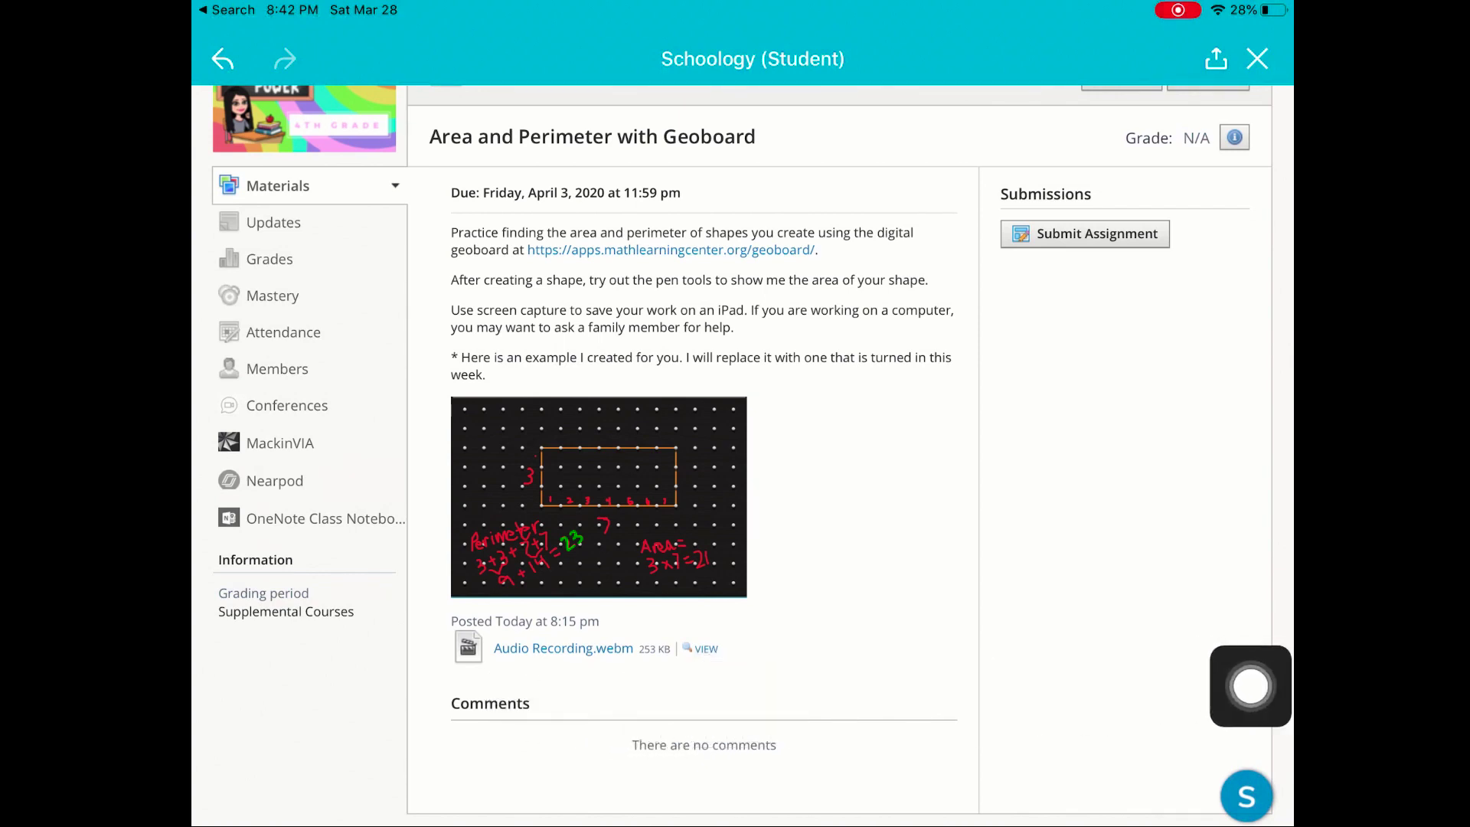
click(702, 648)
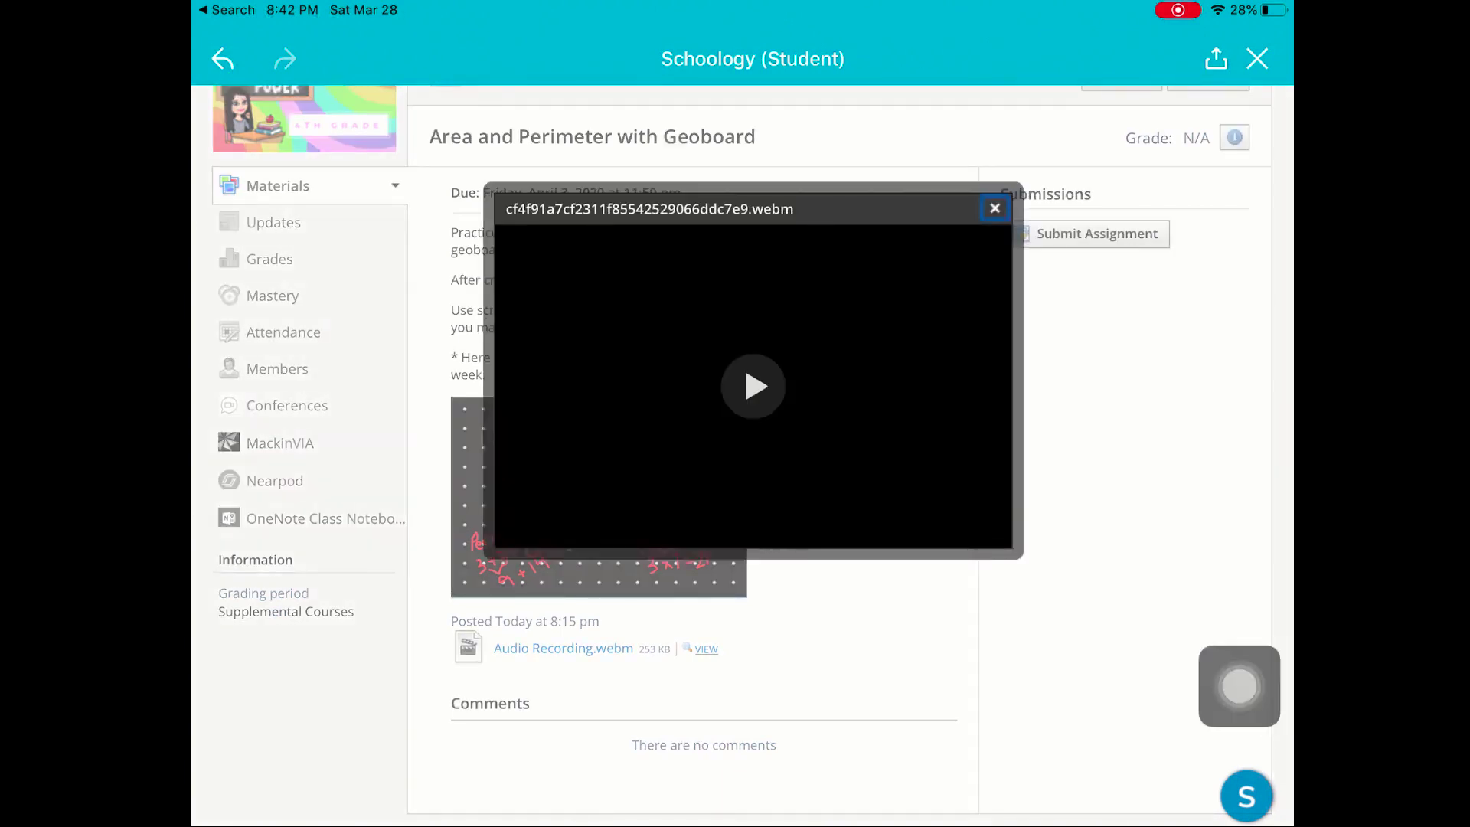
click(758, 433)
click(753, 386)
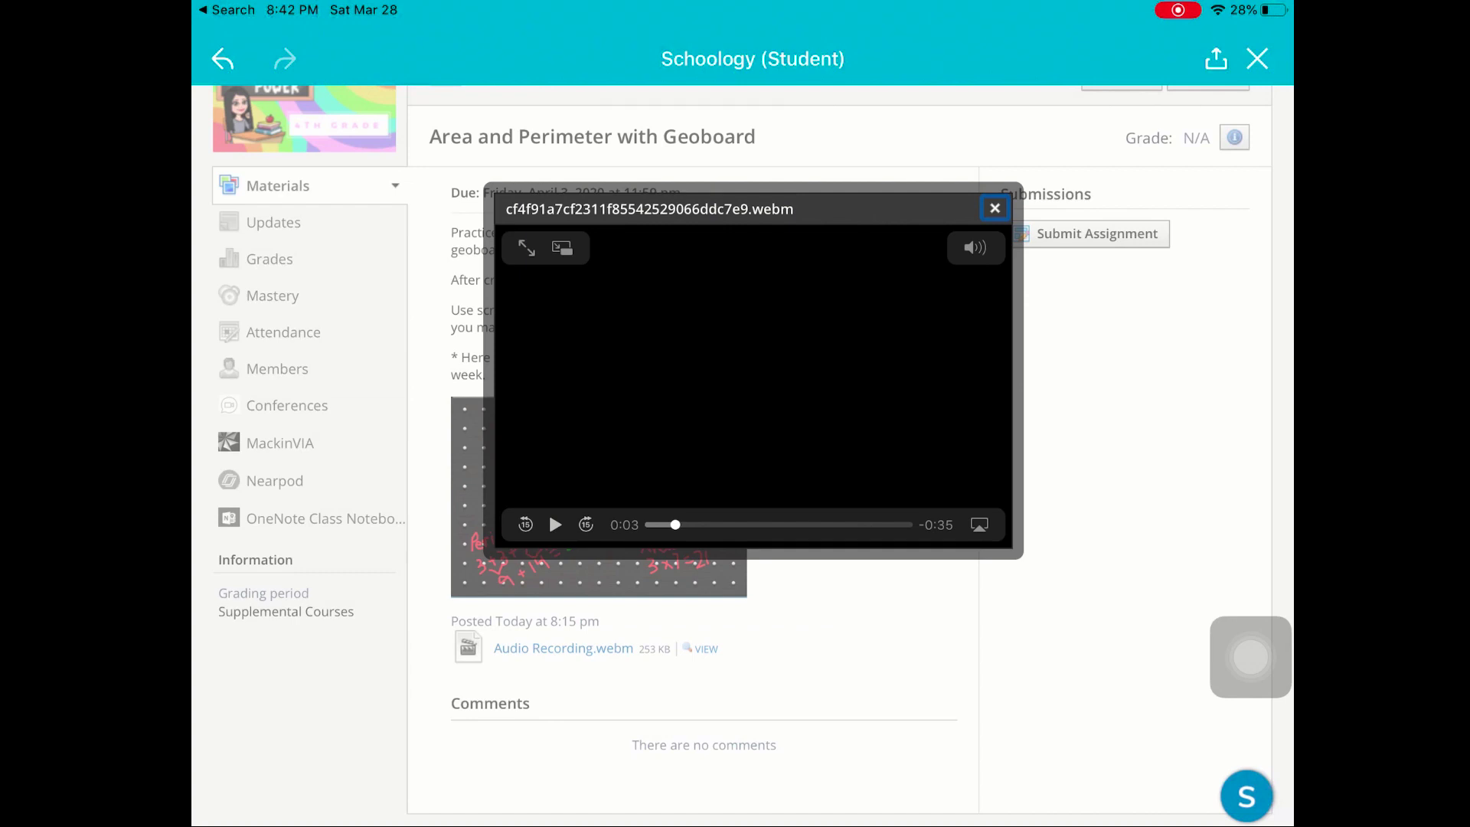
drag(1249, 656, 1102, 218)
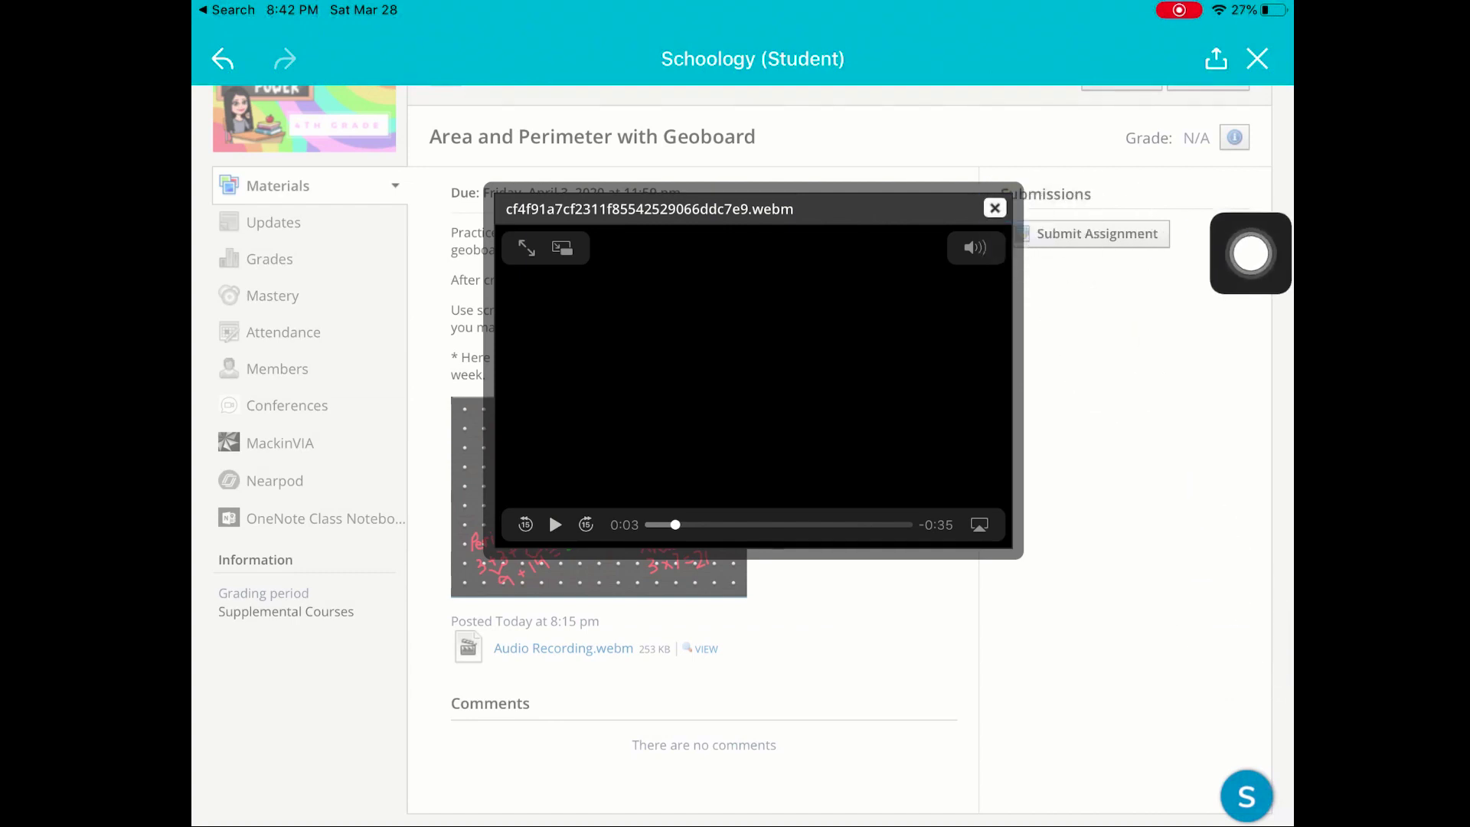
click(995, 208)
drag(1249, 252, 1069, 319)
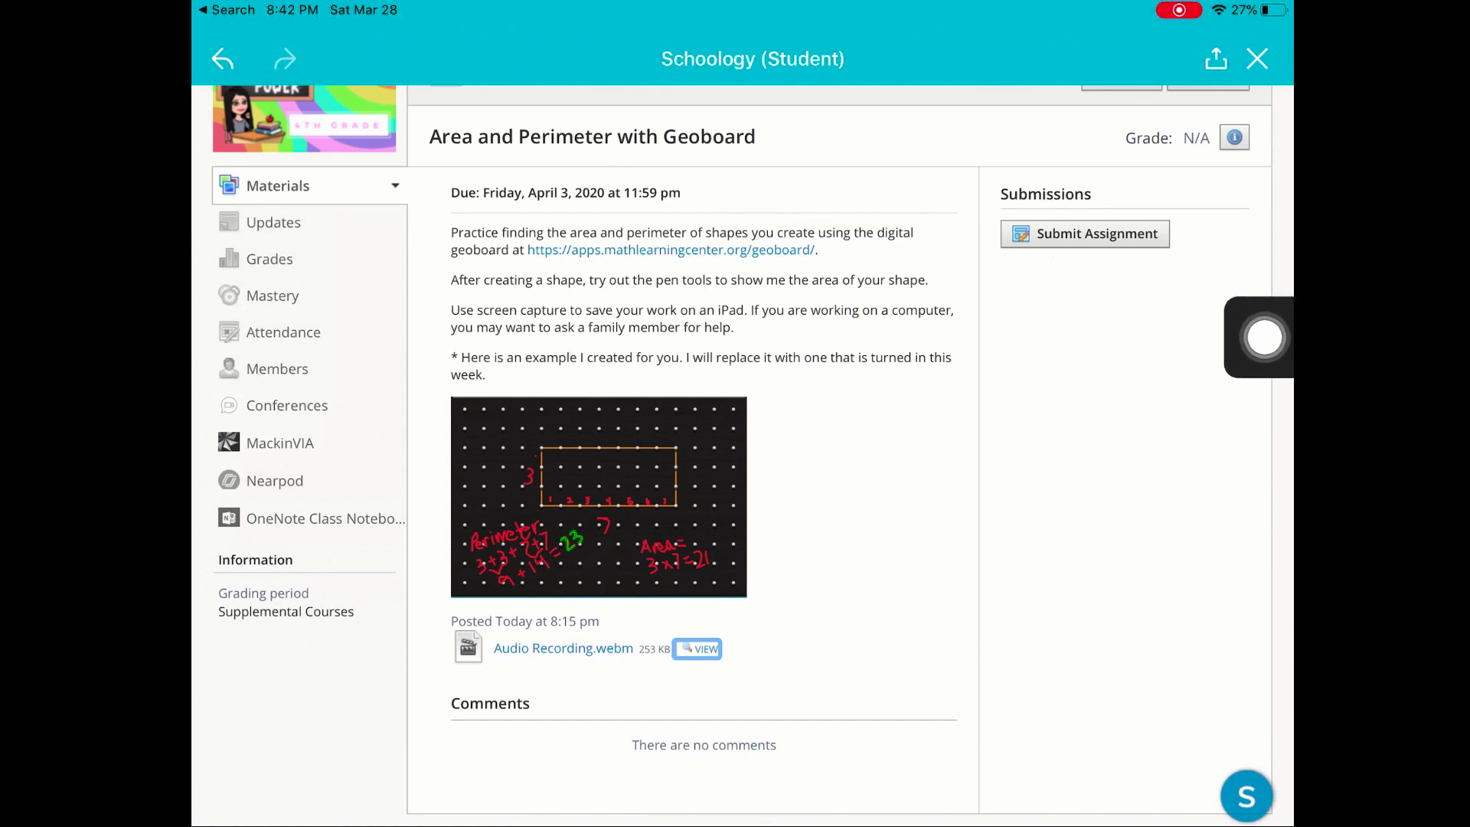
Start a submission, switch to the Create editor, and write 'My response' with the spelling corrected
click(698, 648)
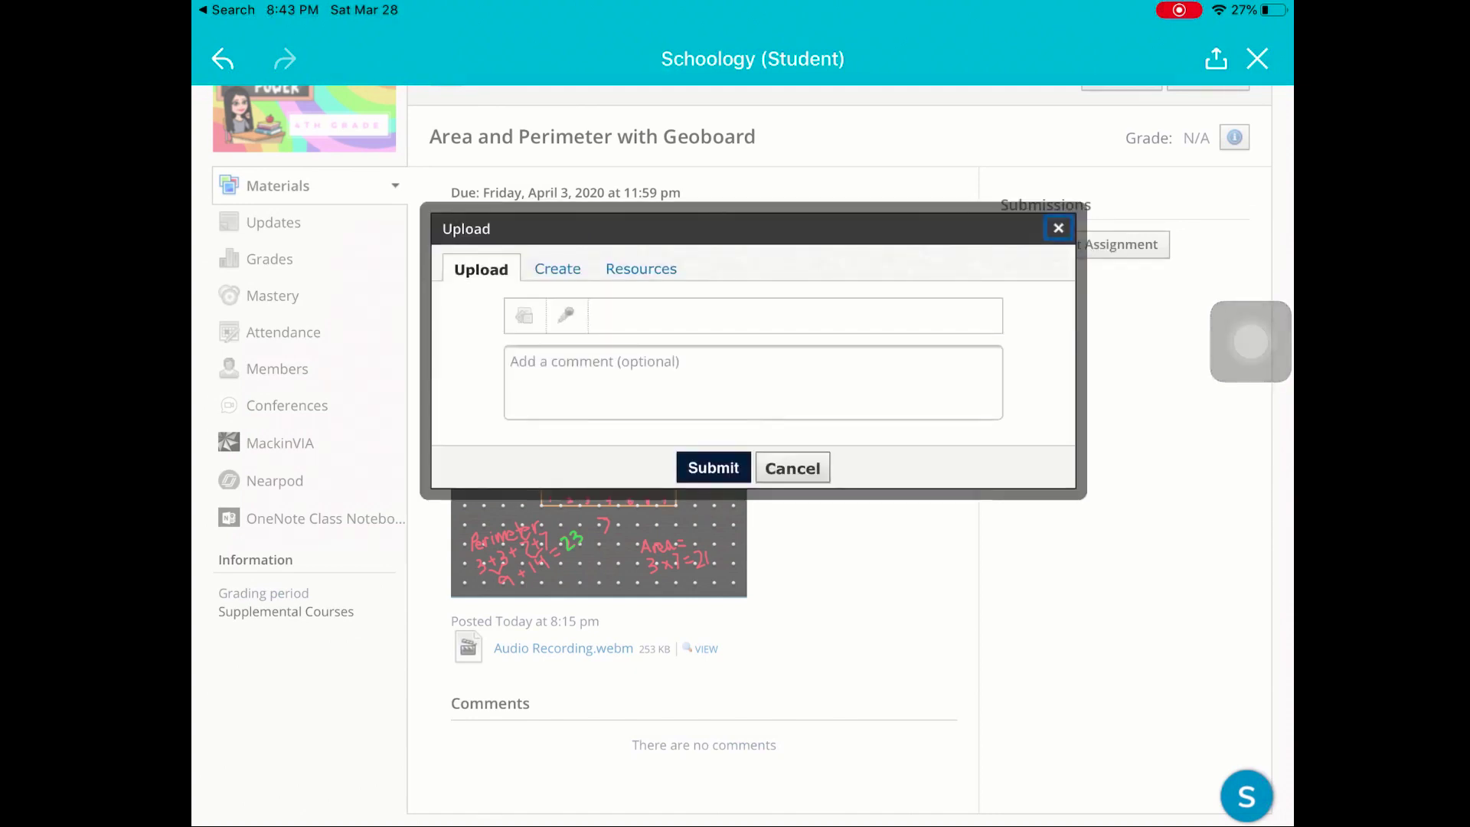
mouse_move(1249, 340)
mouse_down()
mouse_move(548, 324)
mouse_move(615, 333)
mouse_move(657, 307)
mouse_move(624, 326)
mouse_move(559, 317)
mouse_move(556, 333)
mouse_move(235, 336)
mouse_up()
click(558, 268)
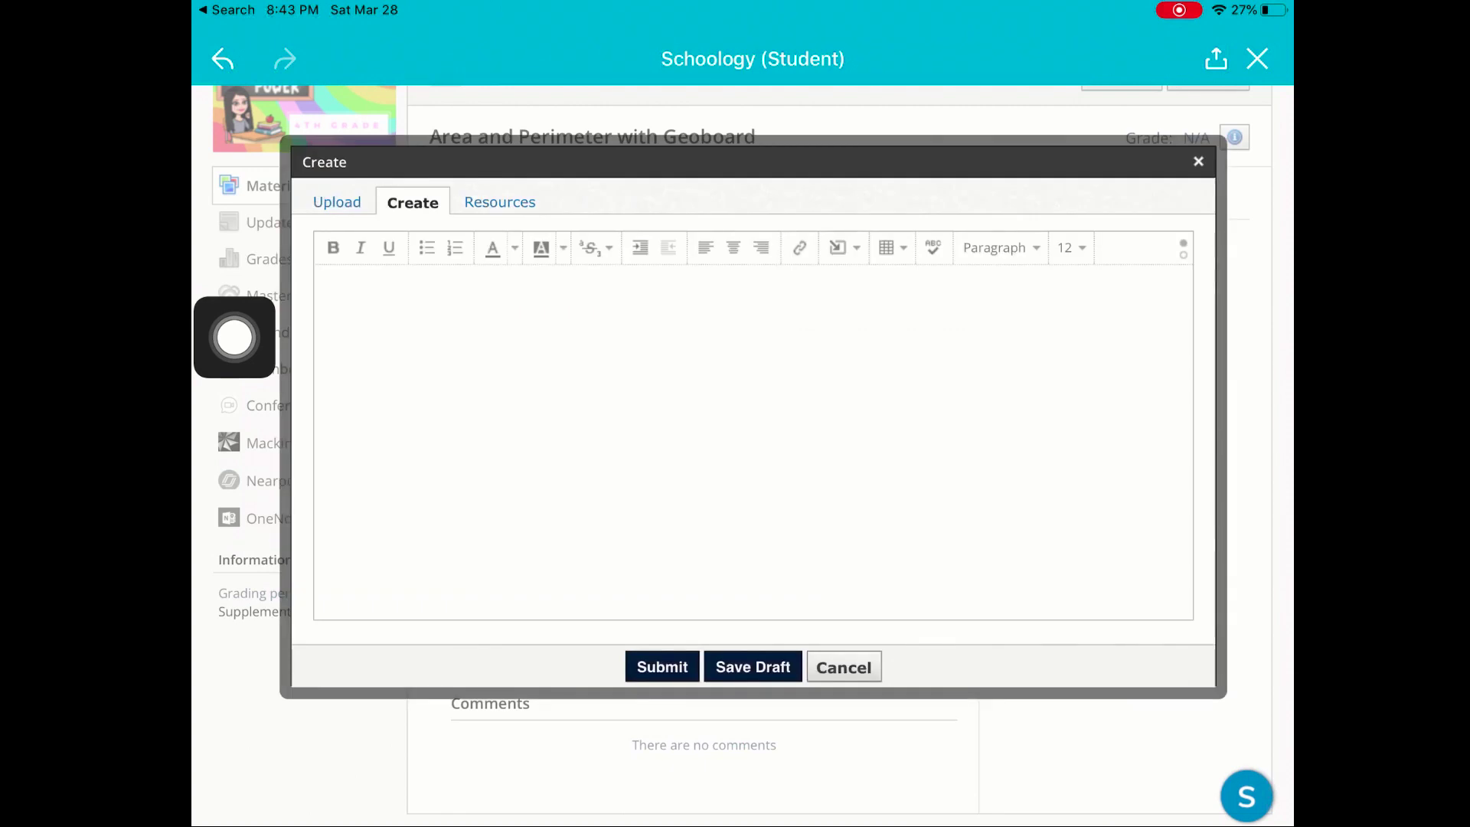
click(574, 403)
text(My )
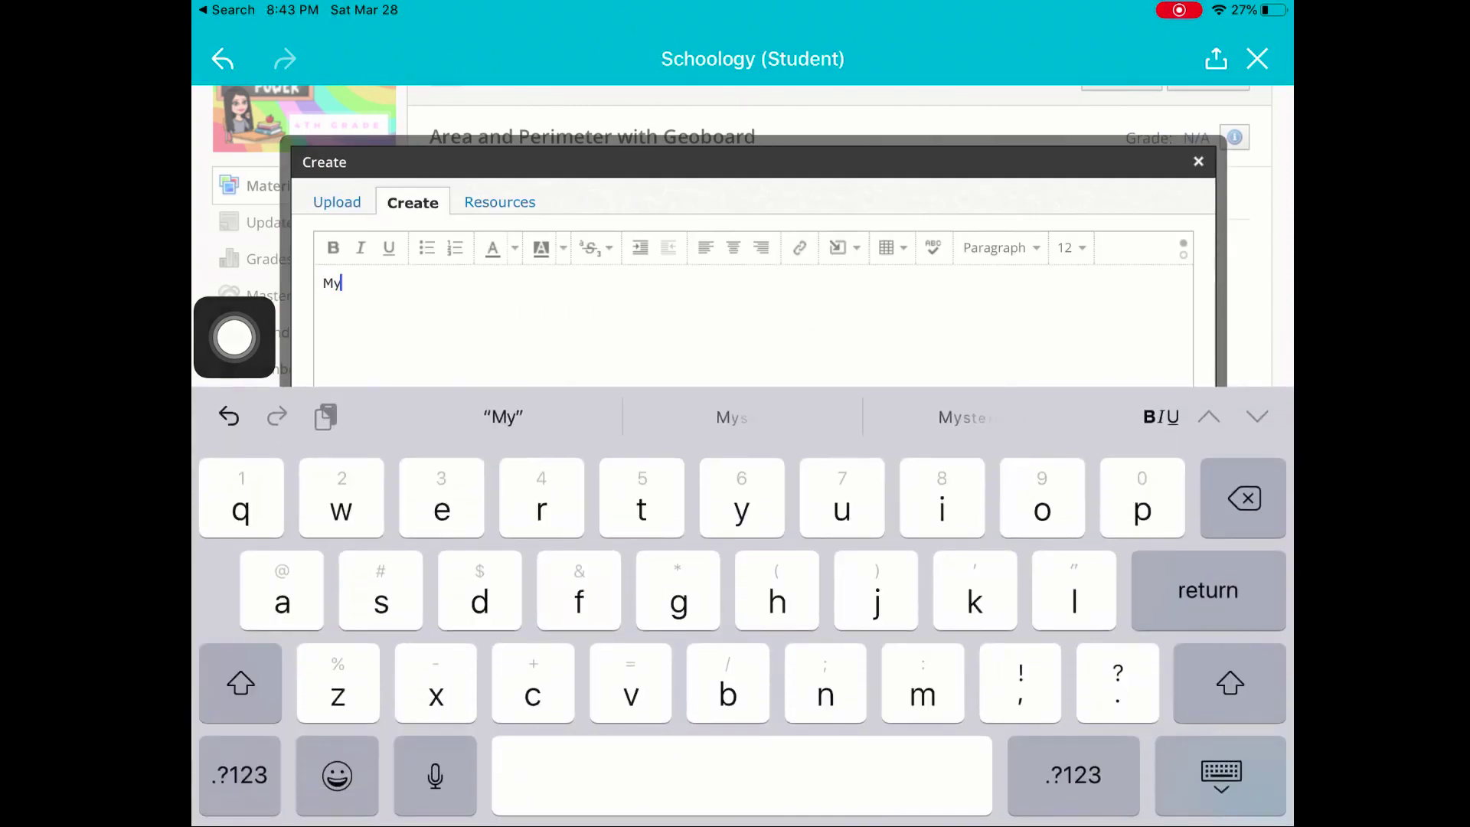
text(respon)
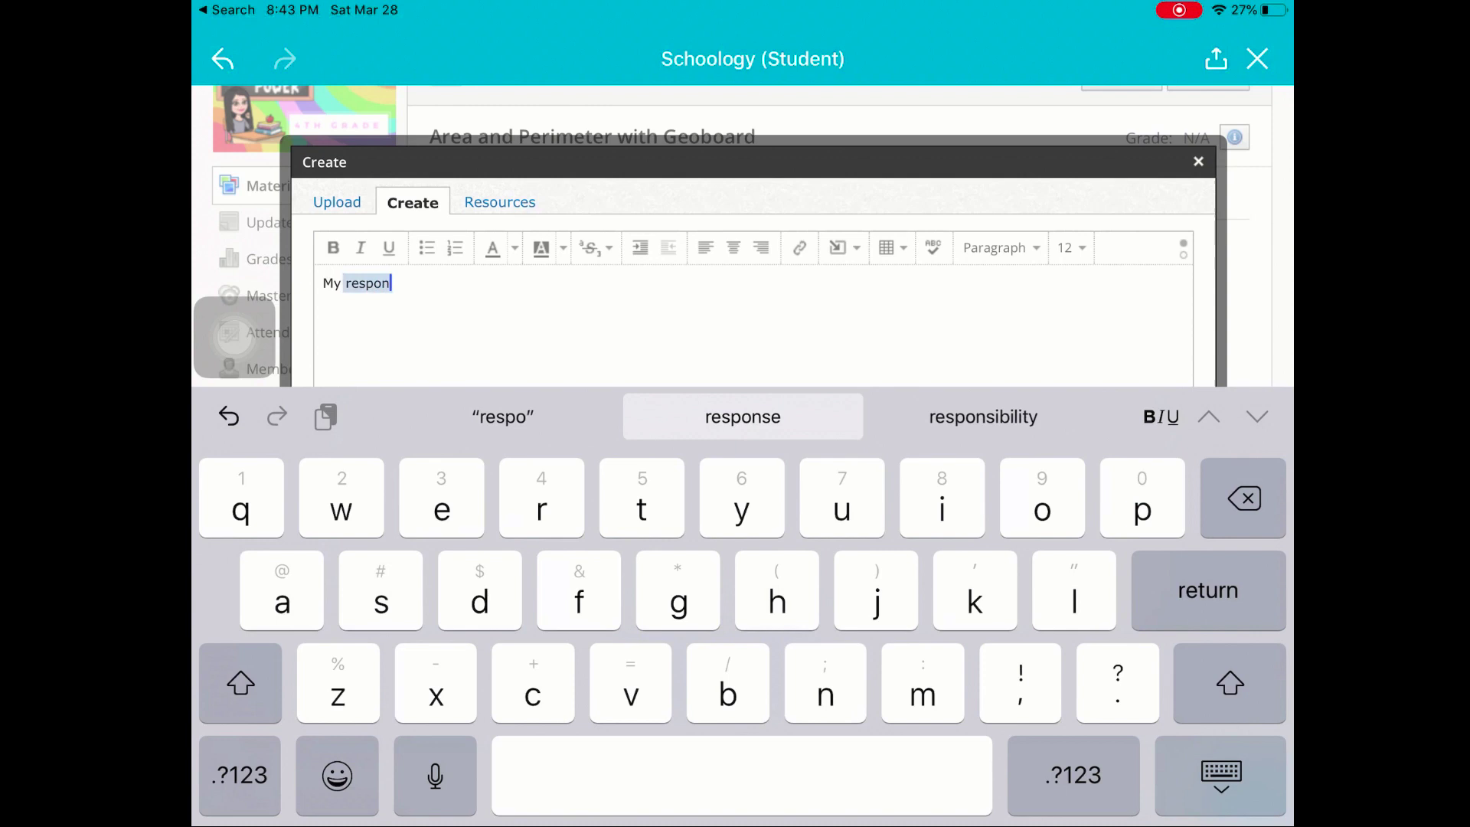
text(ce)
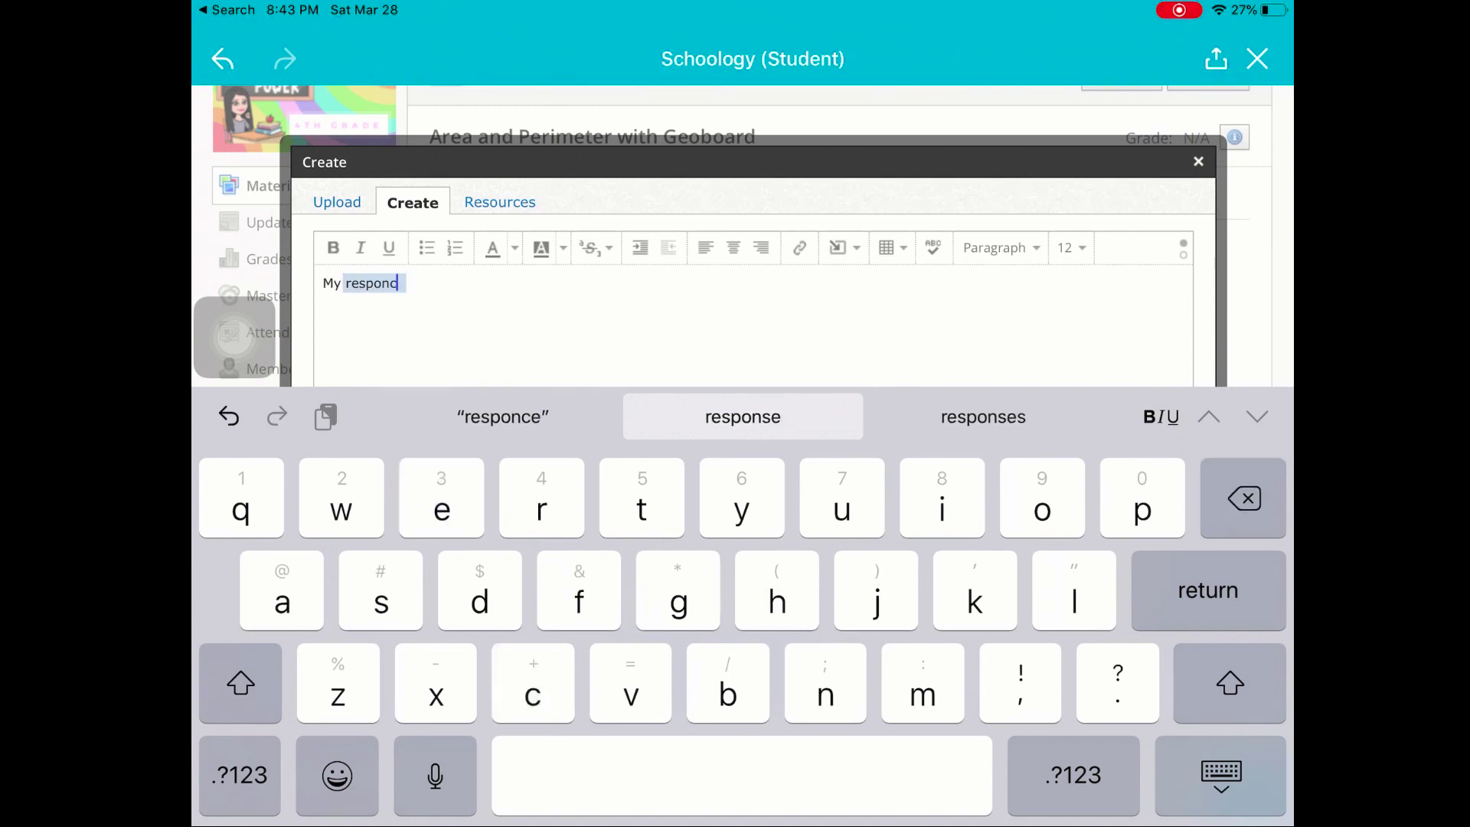
text(se)
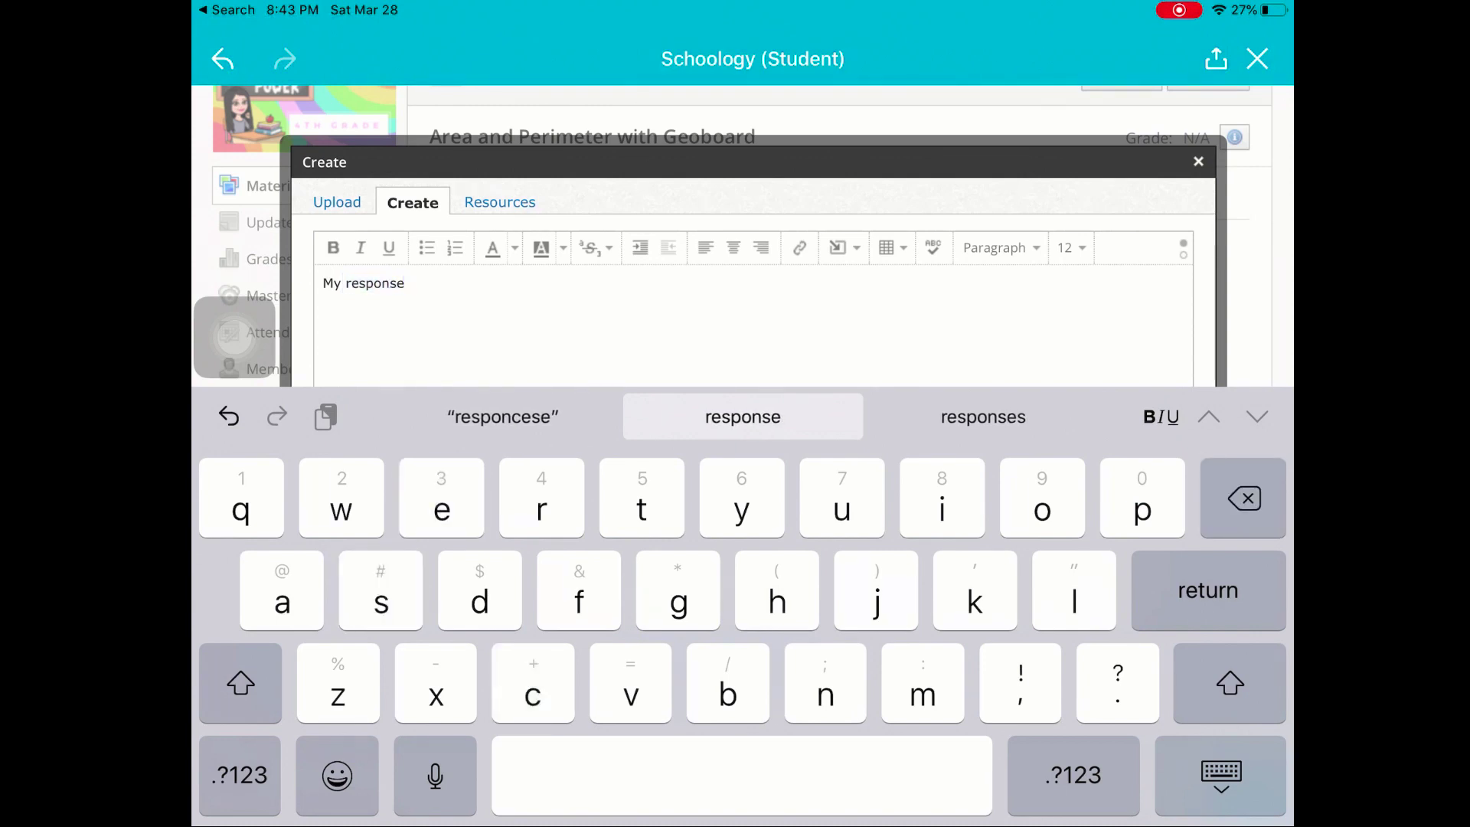
click(742, 415)
drag(235, 336, 414, 631)
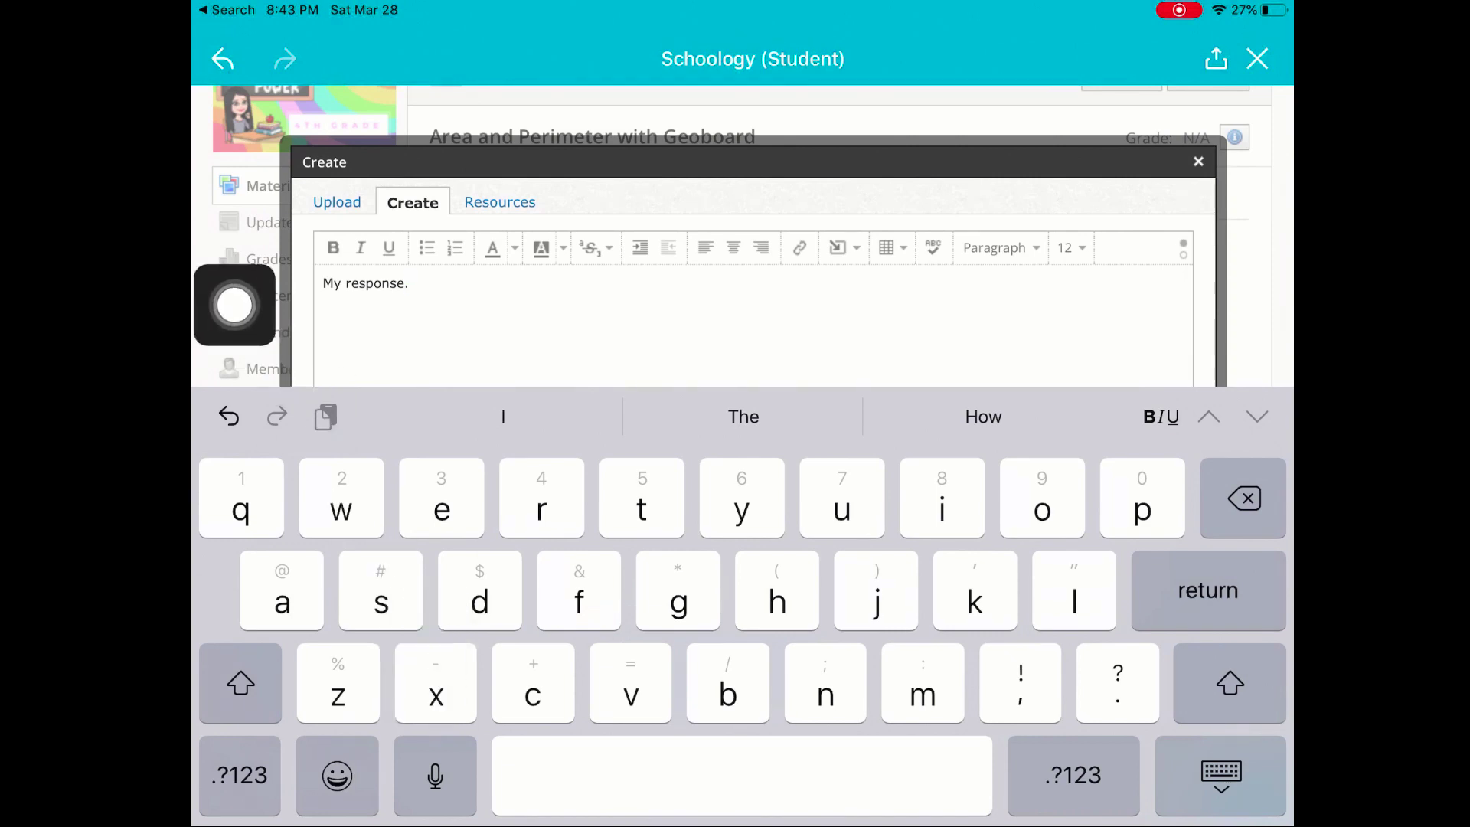
Dictate more text, then erase the extra words back to 'My response' and put the keyboard away
click(434, 775)
text(Is a great answer)
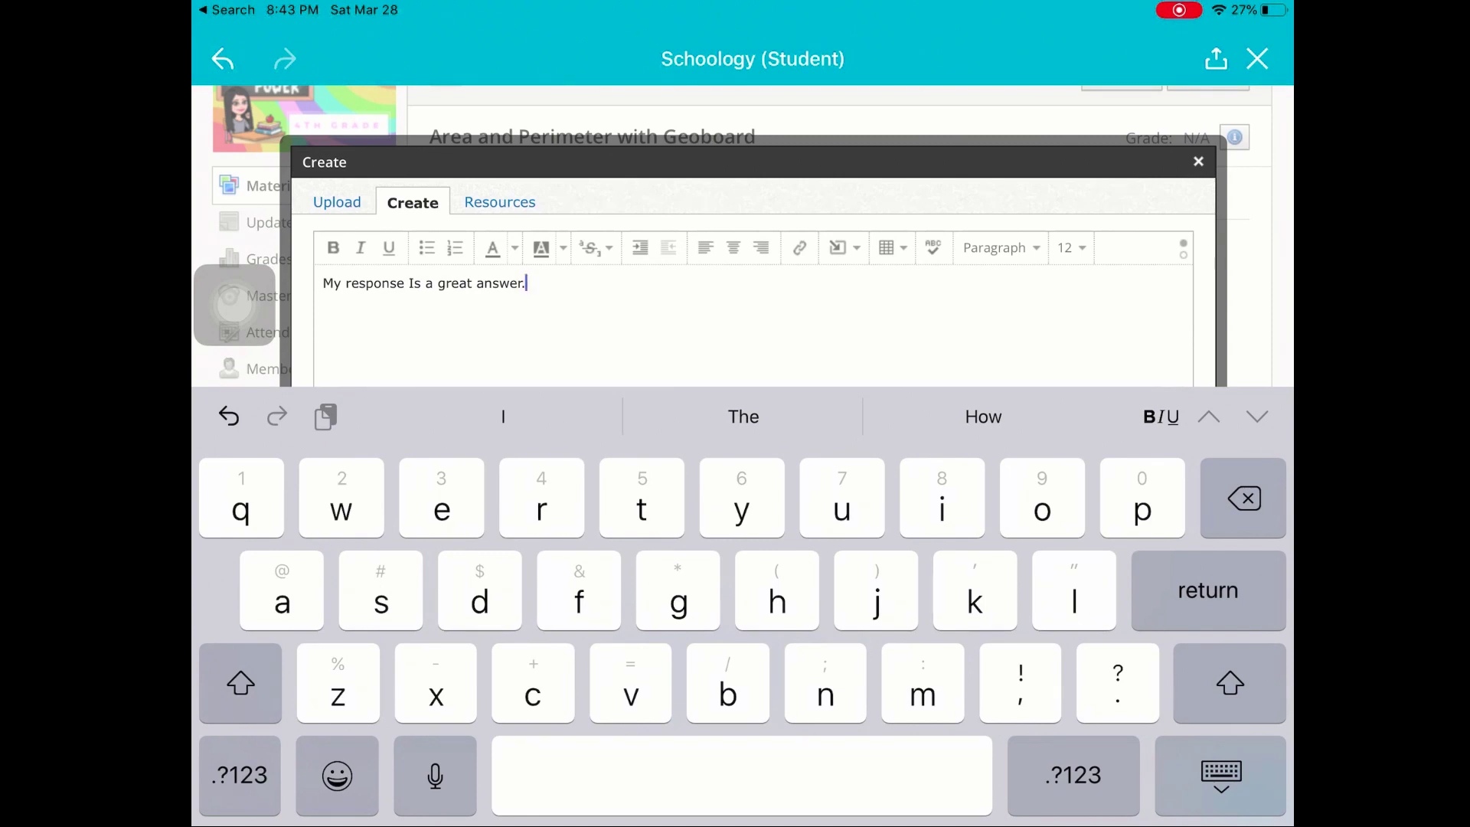
key(BackSpace)
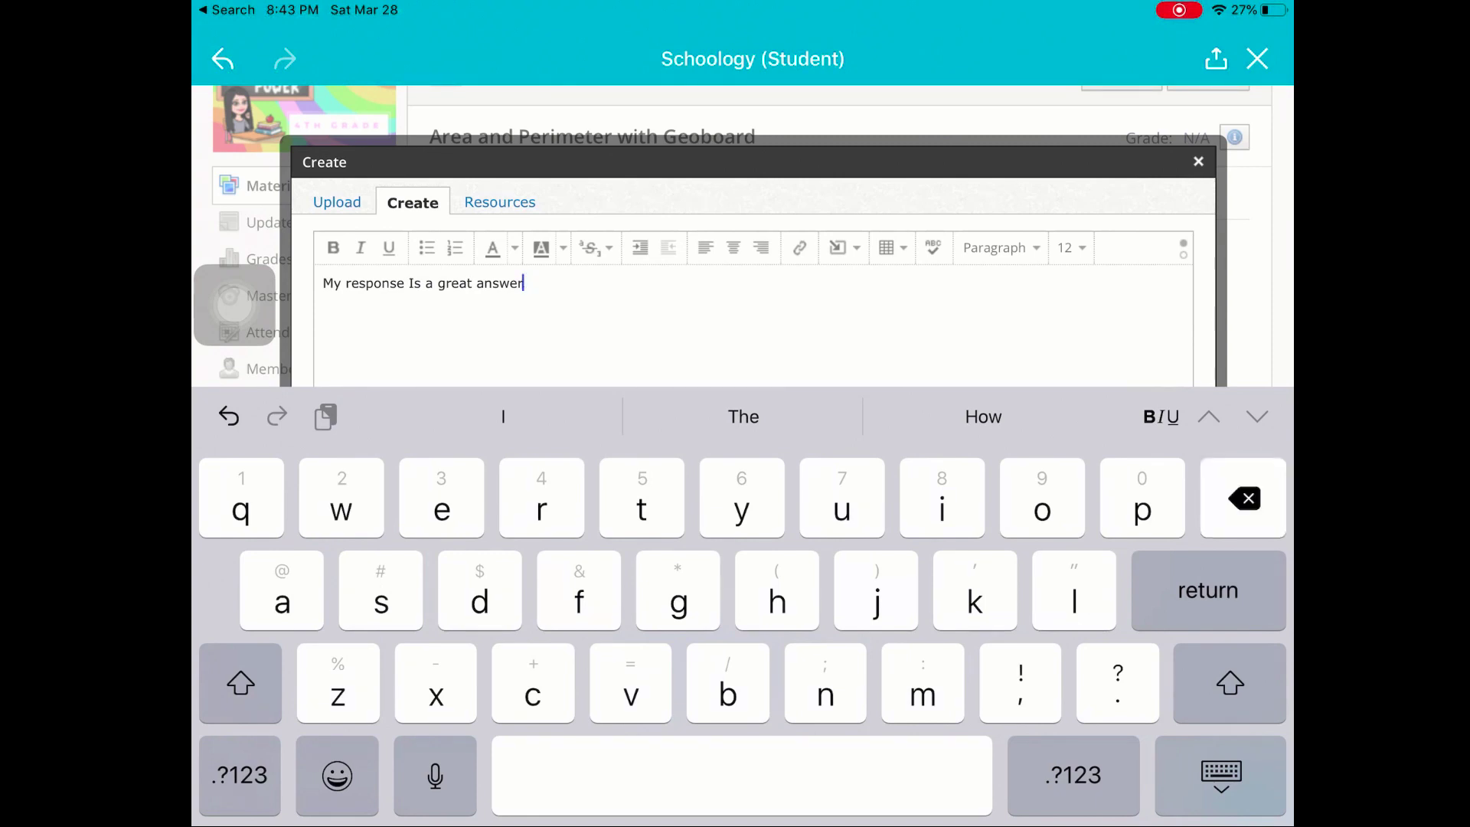
key(BackSpace)
key(BackSpace)
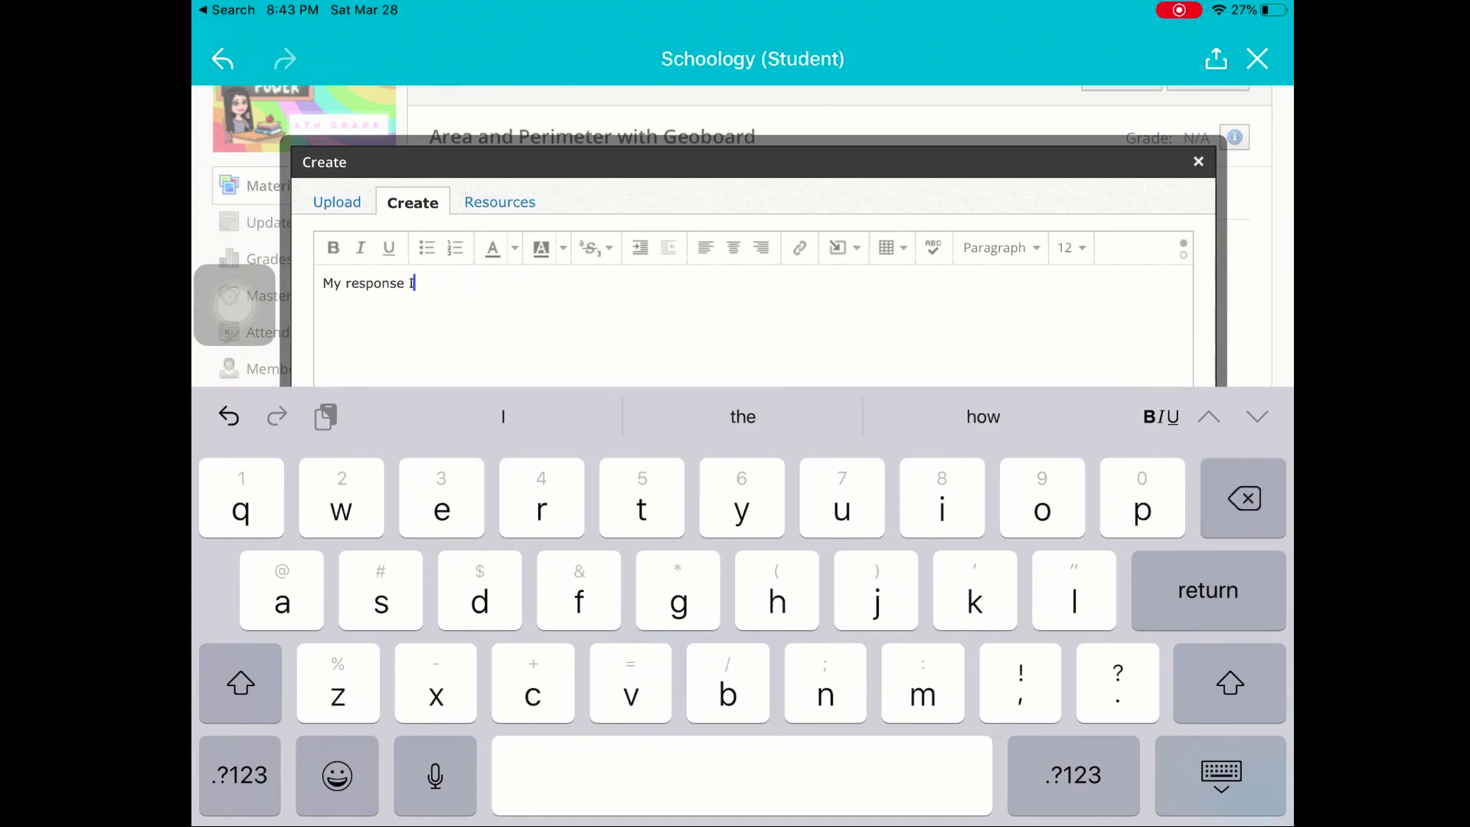
key(BackSpace)
key(BackSpace)
mouse_move(233, 304)
mouse_down()
mouse_move(1250, 677)
mouse_move(896, 719)
mouse_move(652, 714)
mouse_up()
click(1220, 775)
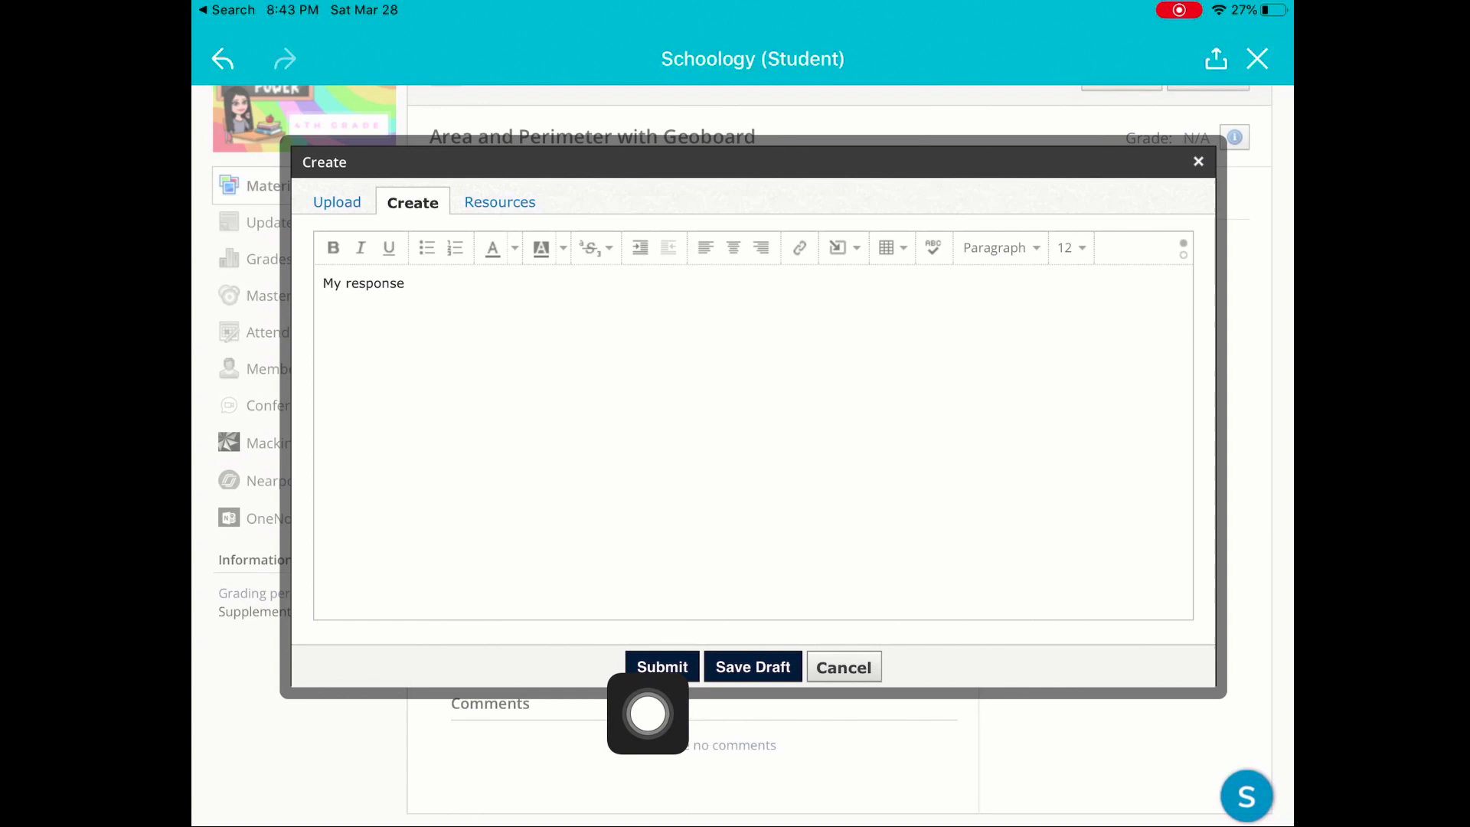
mouse_move(648, 714)
mouse_down()
mouse_move(689, 737)
mouse_move(750, 723)
mouse_move(507, 577)
mouse_move(328, 253)
mouse_move(210, 400)
mouse_move(346, 400)
mouse_move(517, 352)
mouse_move(501, 372)
mouse_move(227, 412)
mouse_up()
Switch to file upload and browse All Photos in the photo library
click(336, 201)
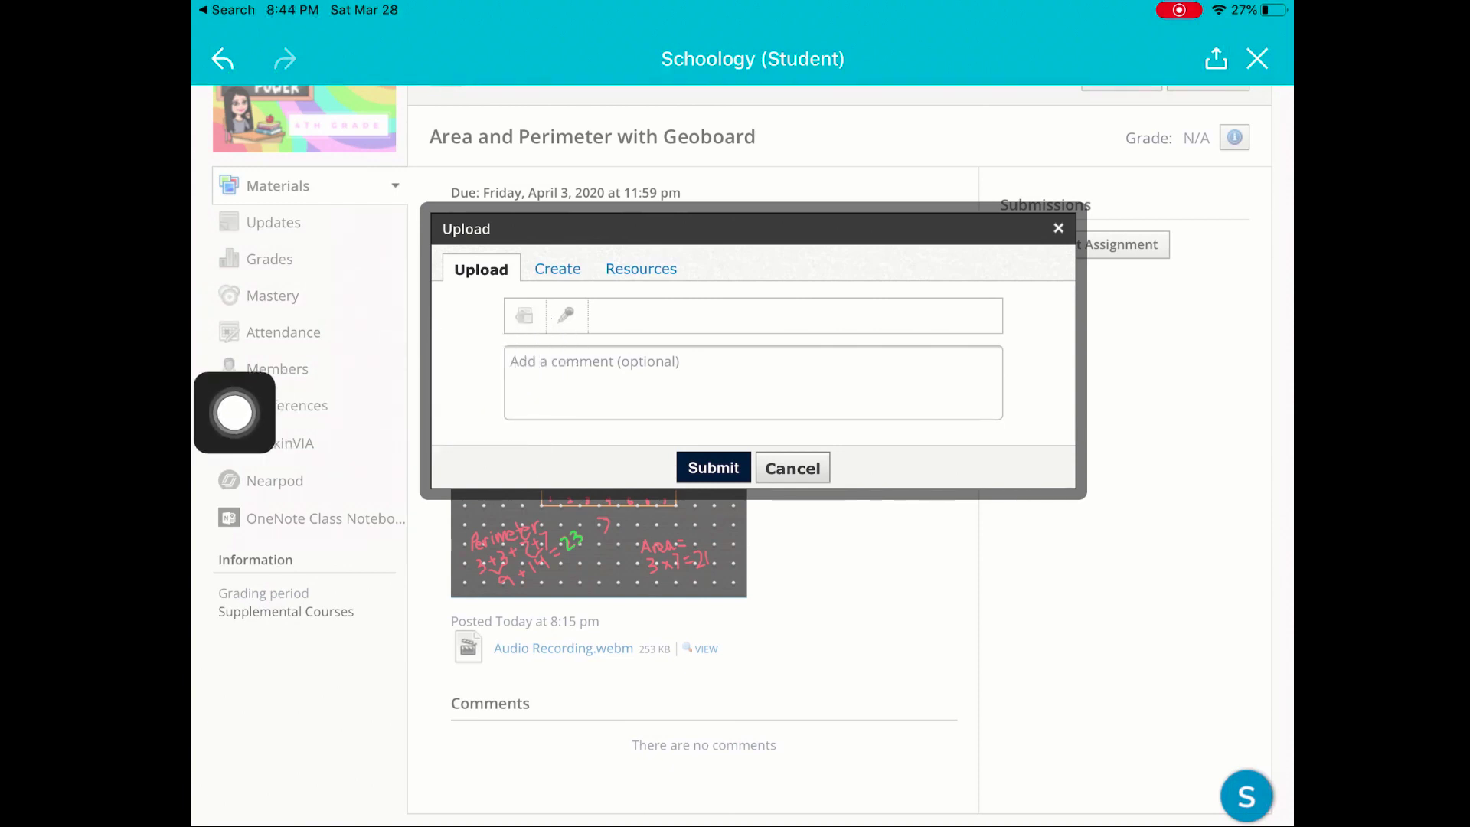
click(523, 314)
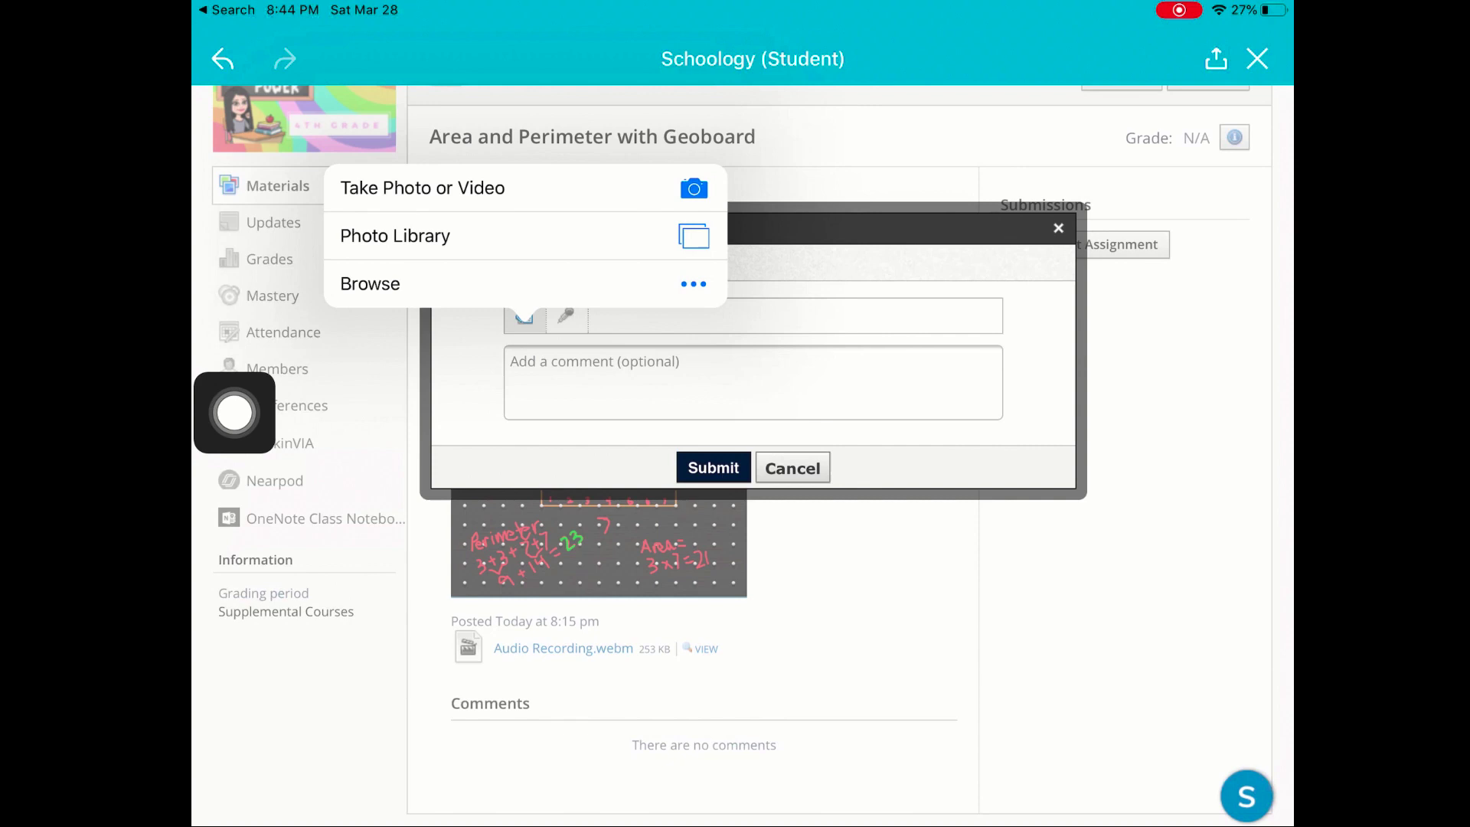
mouse_move(235, 412)
mouse_down()
mouse_move(223, 361)
mouse_move(284, 246)
mouse_move(304, 239)
mouse_move(263, 207)
mouse_move(318, 179)
mouse_move(234, 217)
mouse_move(230, 238)
mouse_move(329, 233)
mouse_move(235, 229)
mouse_up()
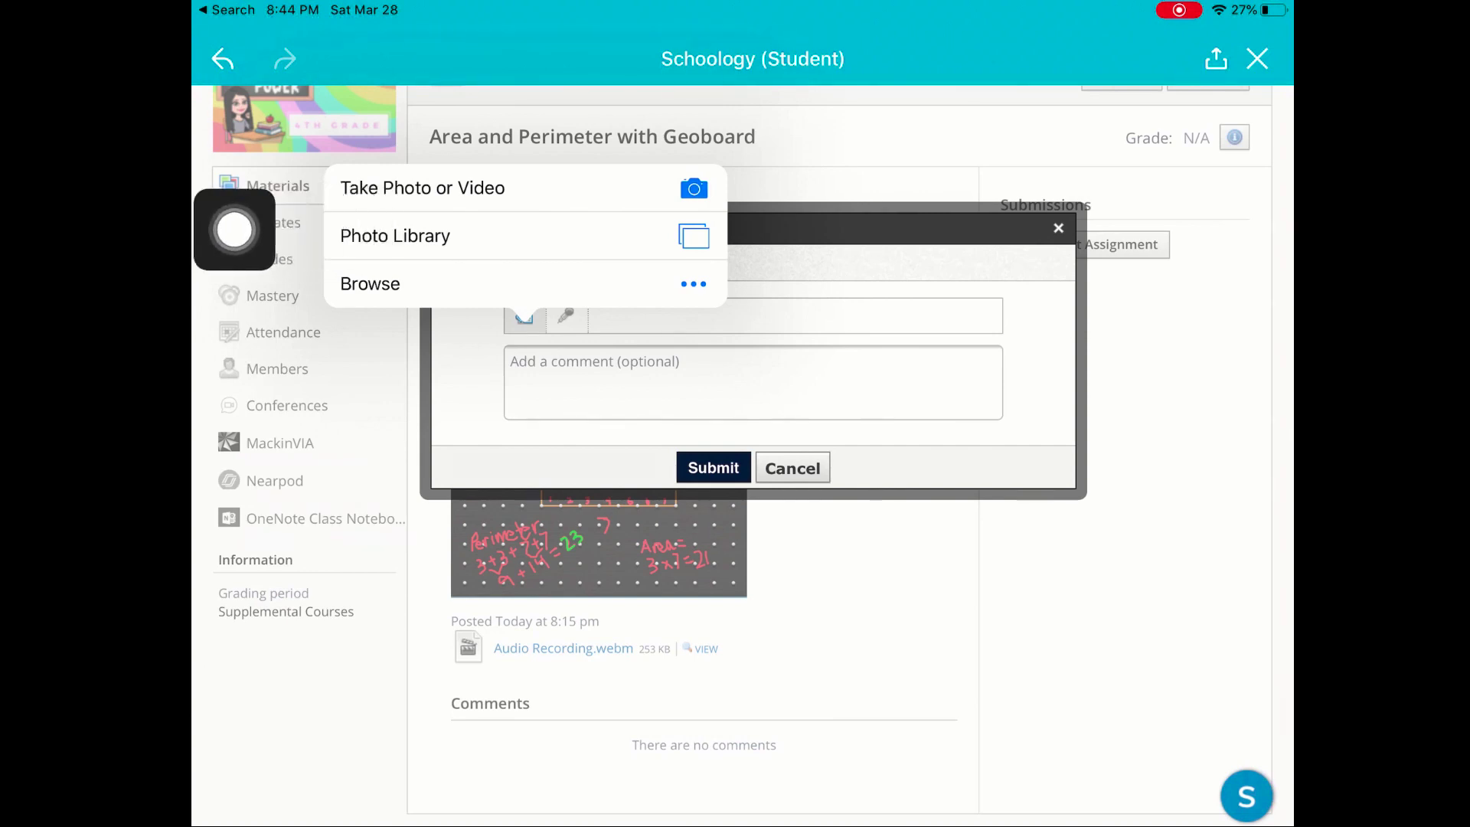
click(395, 235)
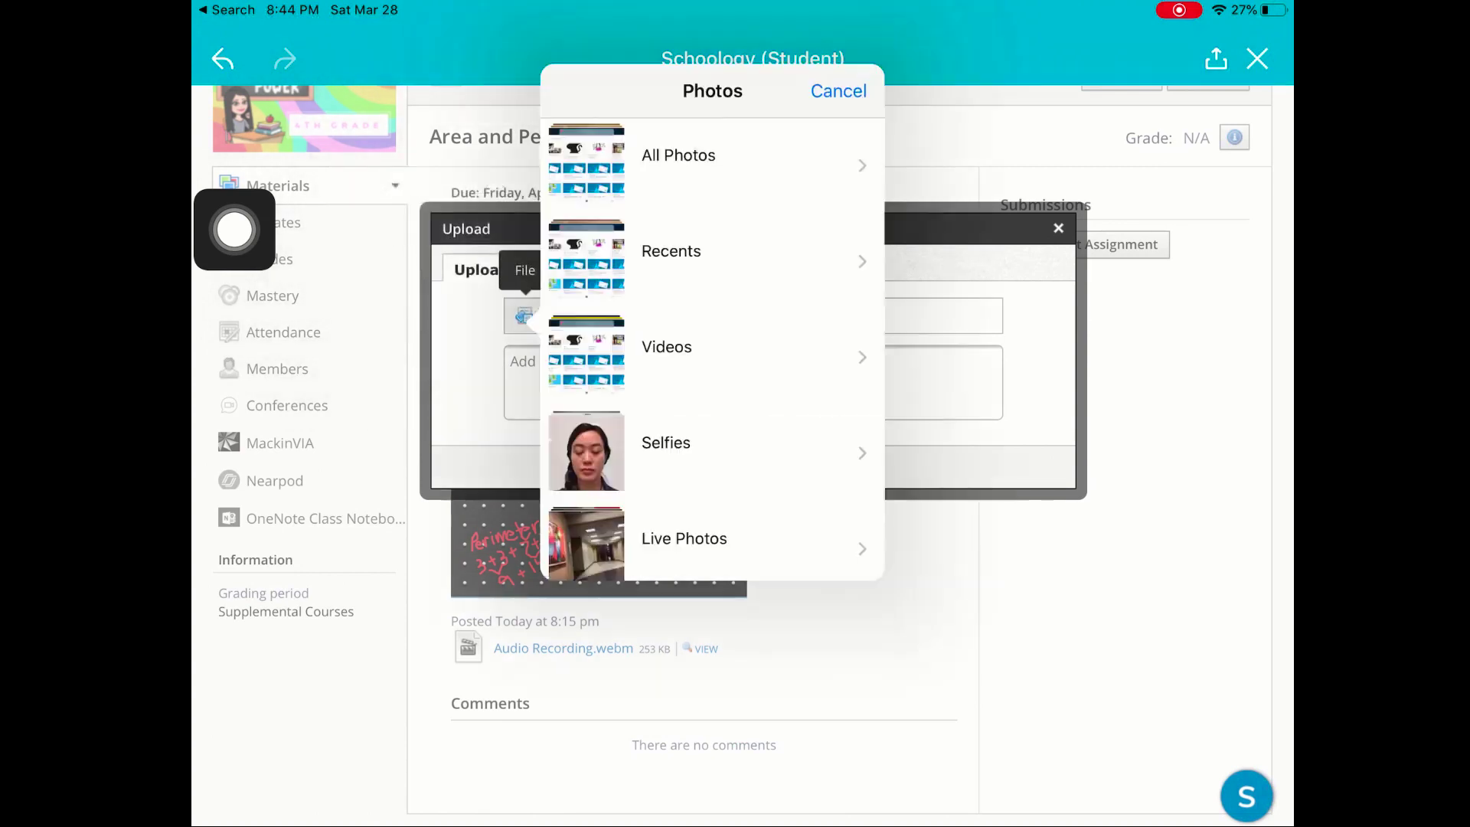
click(689, 165)
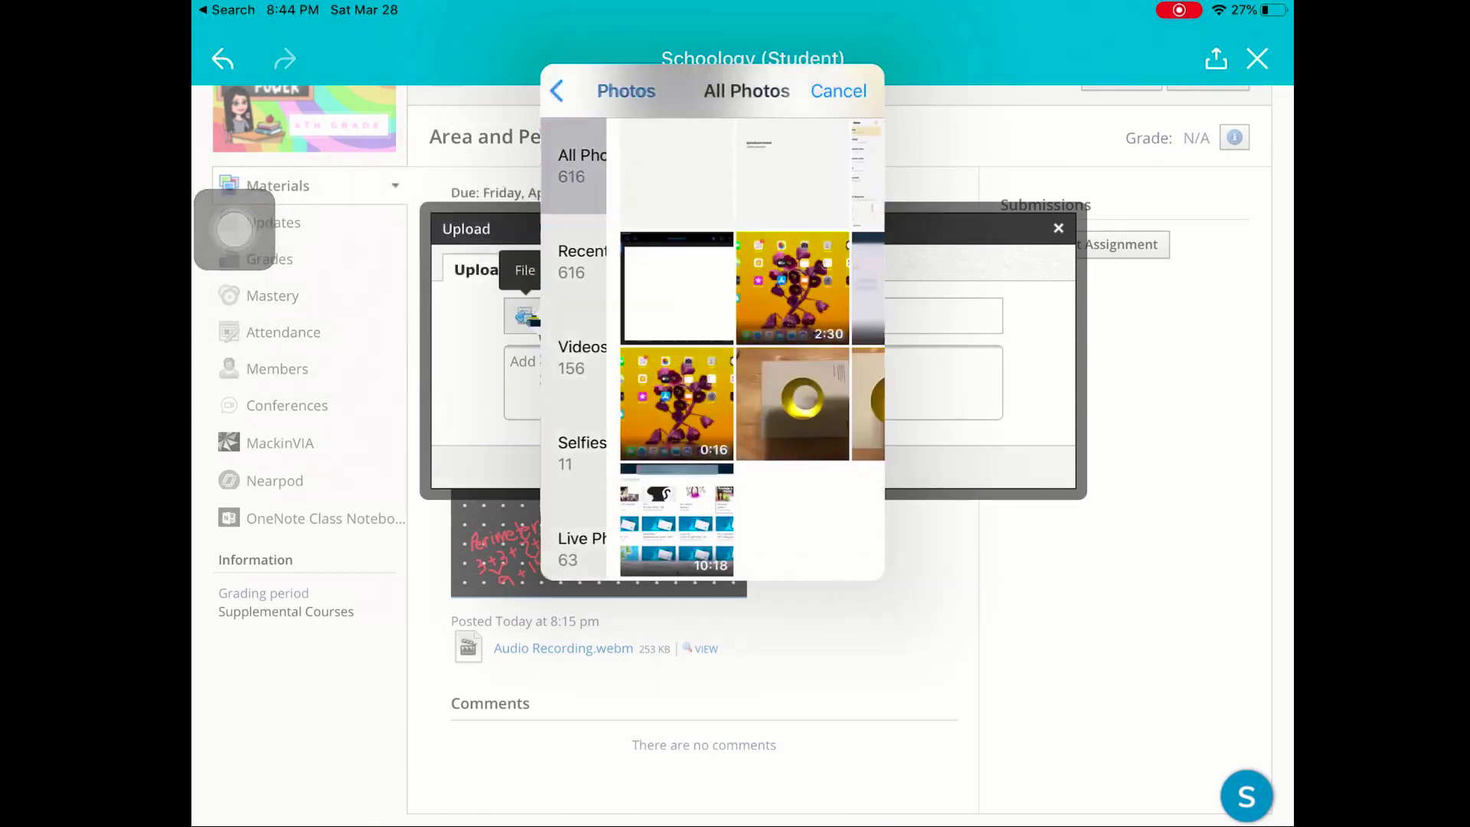
scroll(712, 344, up, 3)
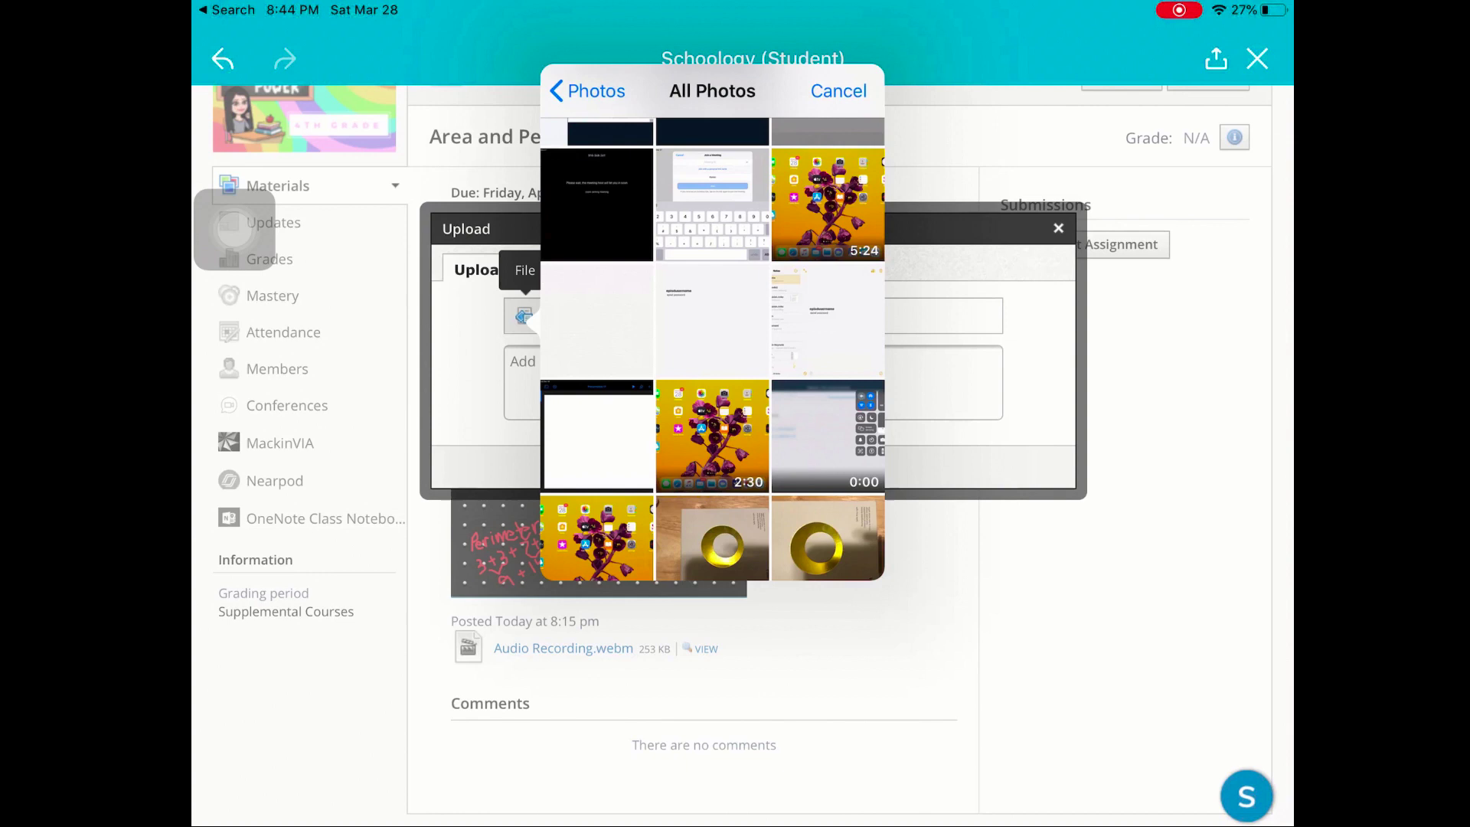
drag(597, 436, 828, 323)
Deselect accidentally chosen photos, select the dotted-grid geoboard screenshot, and attach it
click(827, 436)
click(712, 437)
click(597, 437)
click(828, 322)
scroll(711, 344, up, 2)
scroll(711, 345, up, 5)
scroll(712, 344, up, 5)
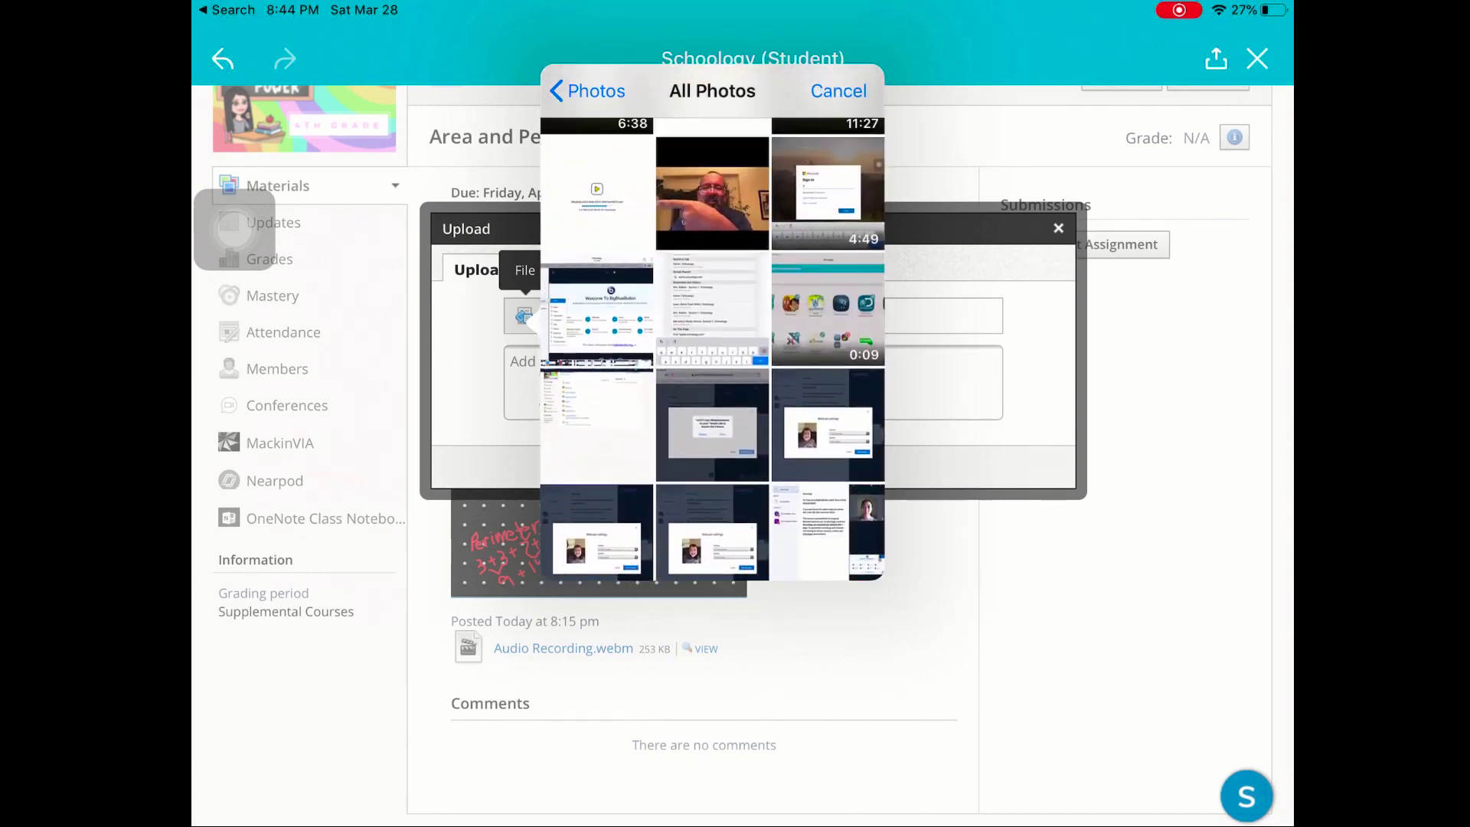
scroll(713, 345, up, 5)
scroll(712, 345, up, 5)
scroll(711, 345, up, 5)
scroll(712, 345, up, 5)
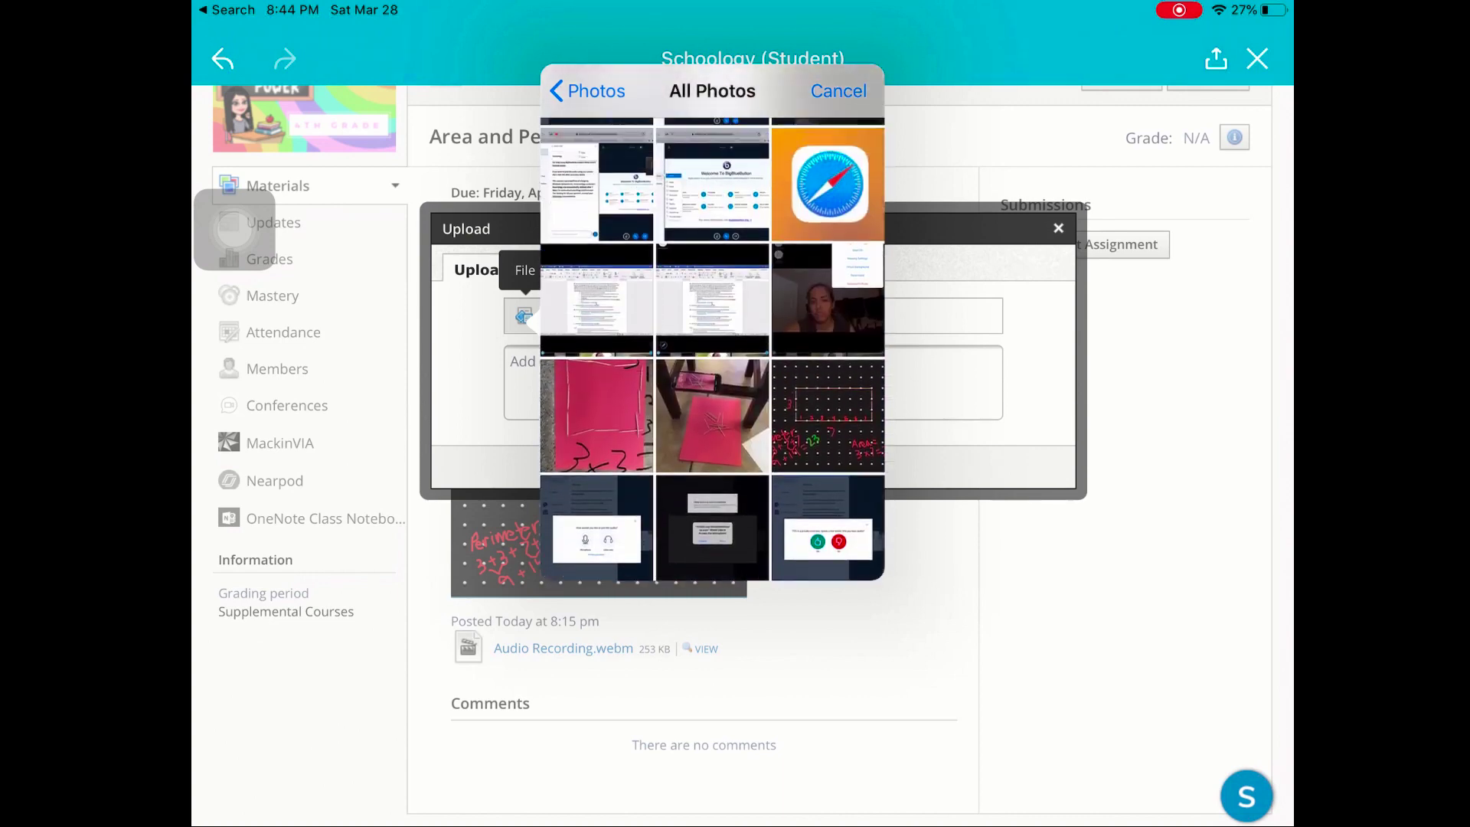
scroll(712, 345, up, 1)
click(827, 418)
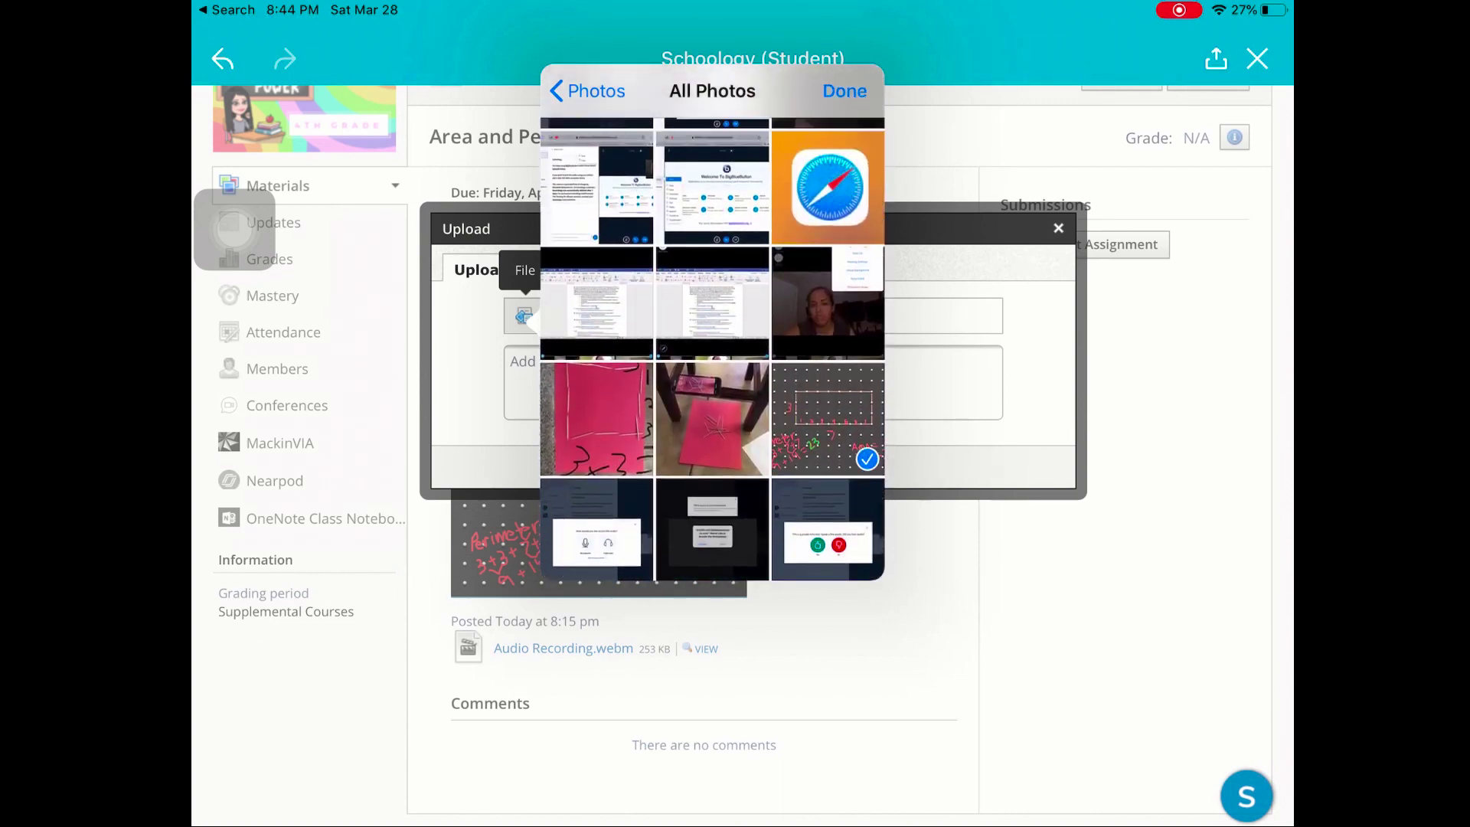
click(844, 90)
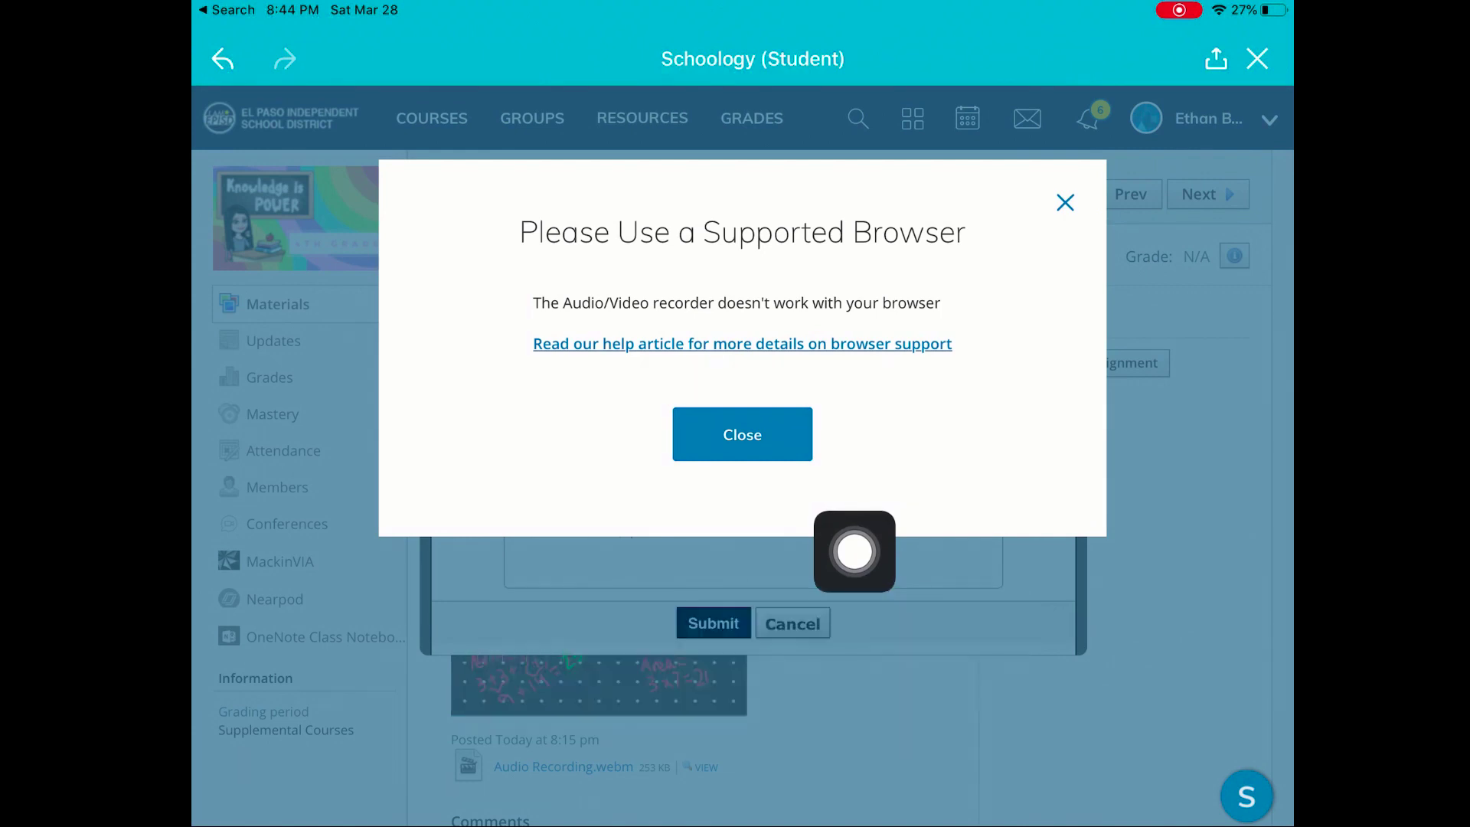
Dismiss the unsupported-browser notice and submit the assignment with the attached geoboard image
drag(853, 552, 235, 505)
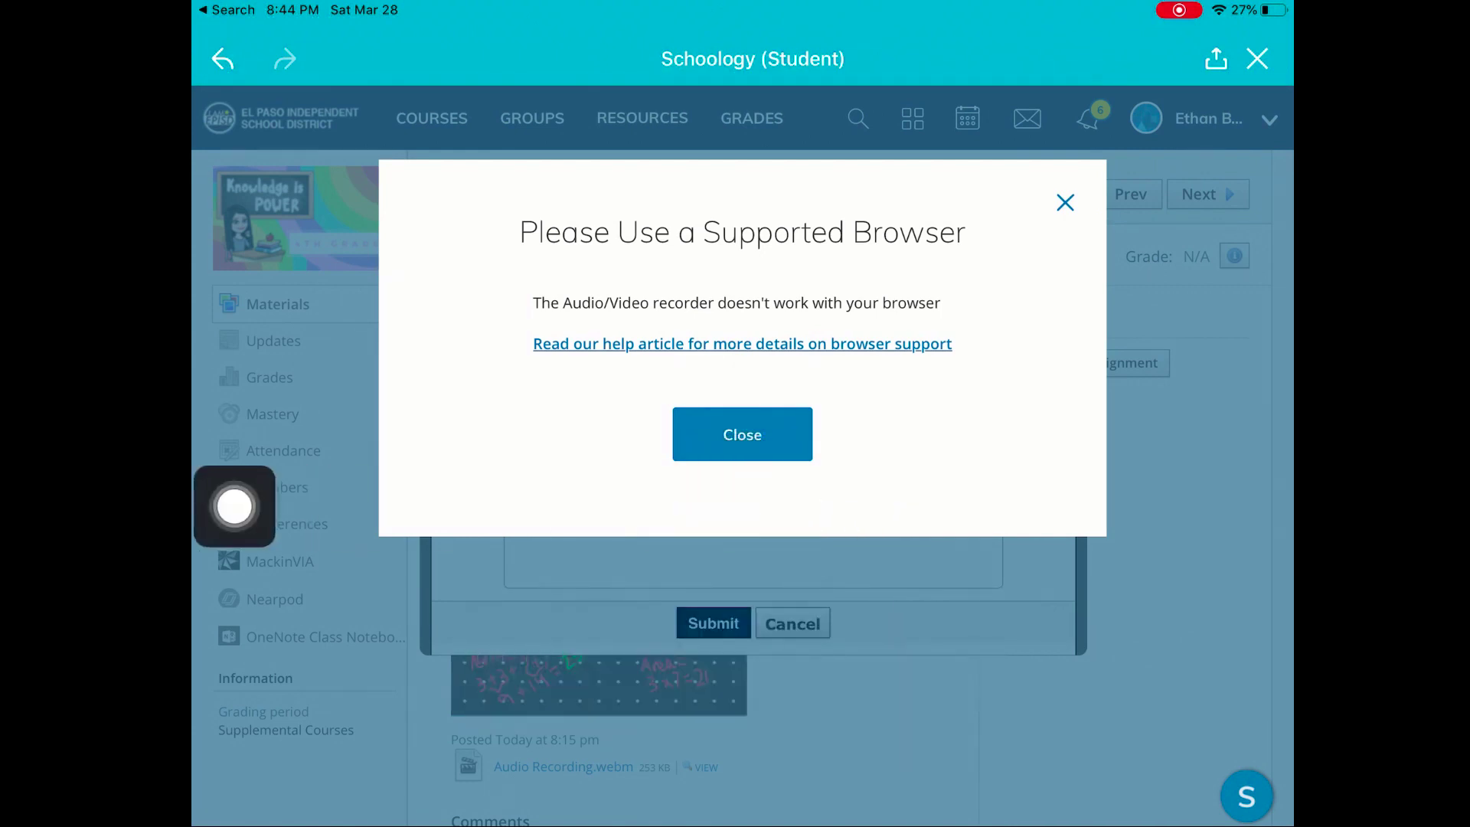
click(742, 434)
mouse_move(234, 505)
mouse_down()
mouse_move(607, 580)
mouse_move(705, 684)
mouse_move(235, 677)
mouse_up()
click(712, 623)
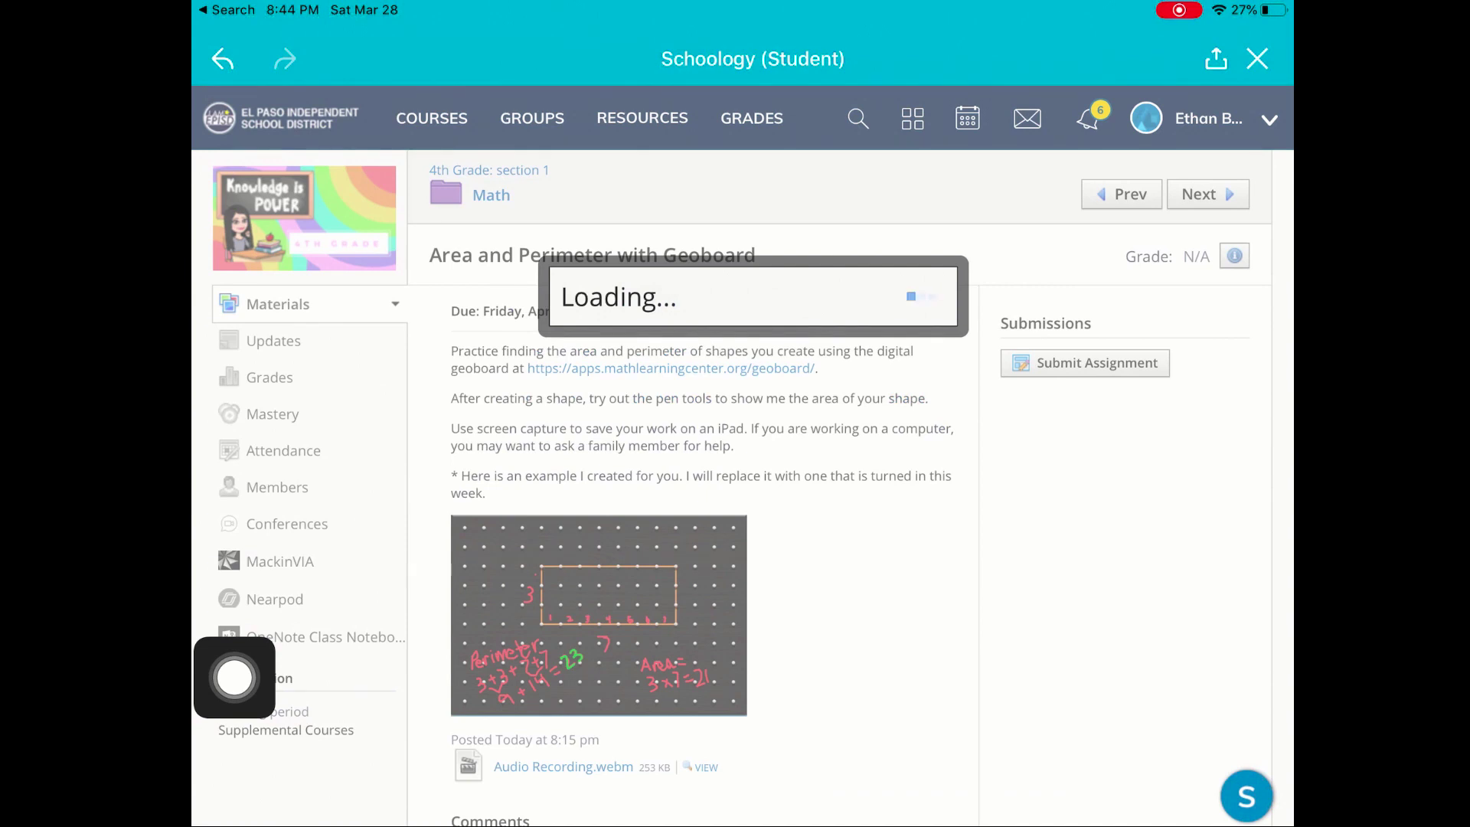